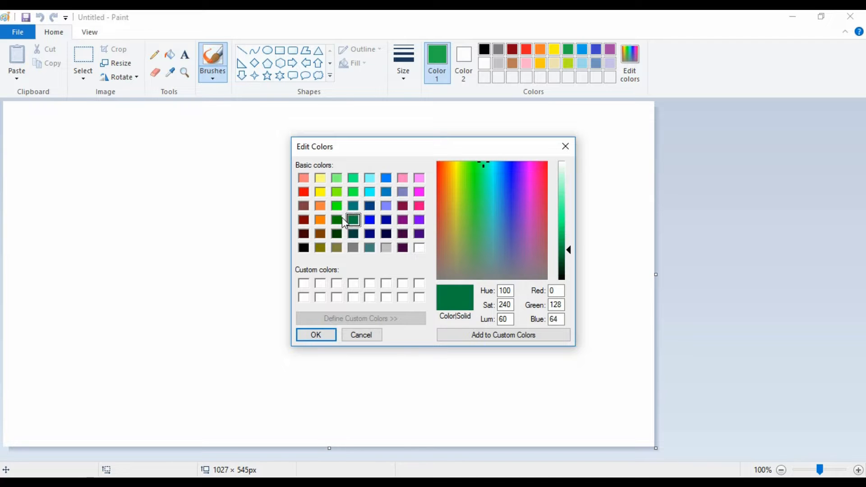
- Add three progressively lighter custom greens to the palette, starting with RGB 0, 128, 0 and RGB 0, 166, 0
{"action": "left_click", "coordinate": [336, 219]}
{"action": "left_click", "coordinate": [316, 335]}
{"action": "left_click", "coordinate": [630, 64]}
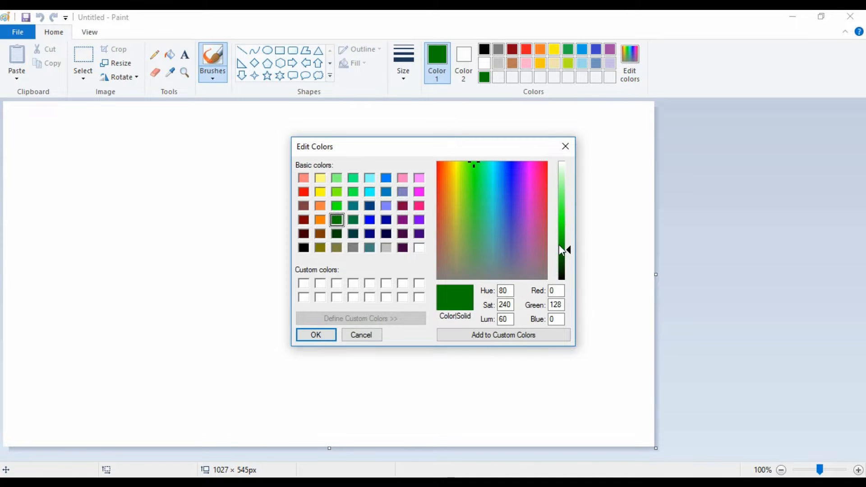
{"action": "left_click", "coordinate": [559, 242]}
{"action": "left_click", "coordinate": [316, 334]}
{"action": "left_click", "coordinate": [635, 61]}
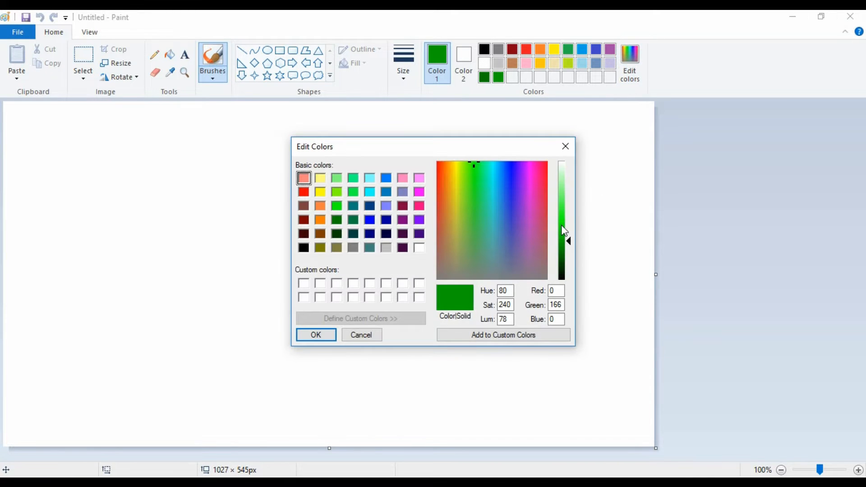
{"action": "left_click", "coordinate": [564, 228]}
{"action": "left_click", "coordinate": [316, 335]}
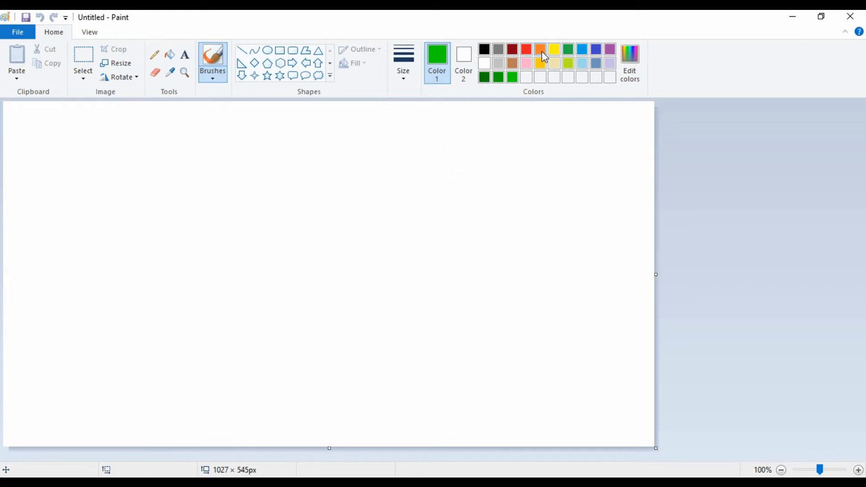
- Add a custom orange with RGB 255, 128, 0 to the palette
{"action": "left_click", "coordinate": [543, 50]}
{"action": "left_click", "coordinate": [635, 54]}
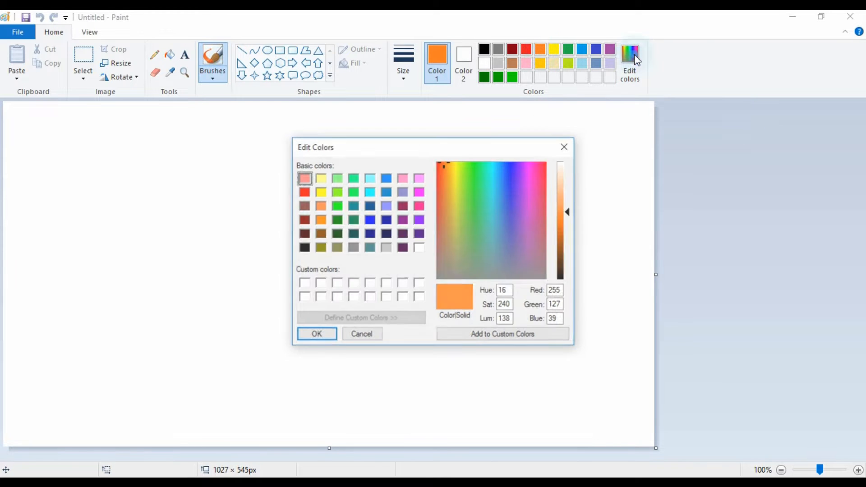
{"action": "left_click", "coordinate": [320, 211]}
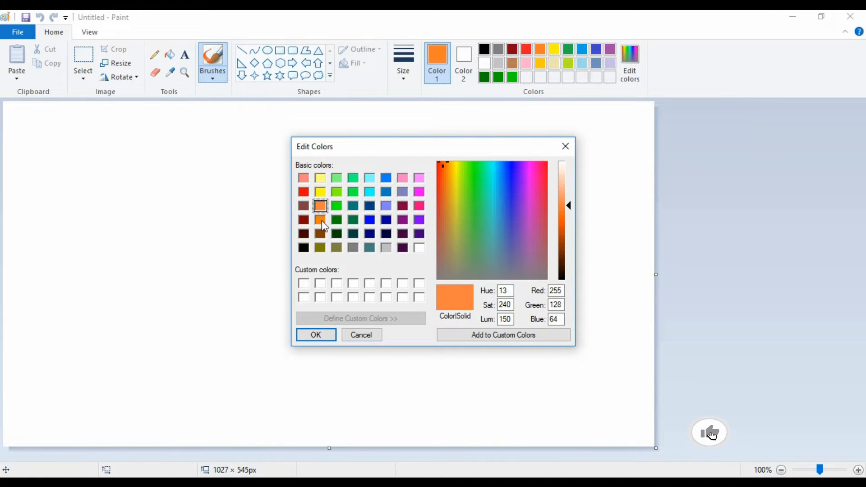
{"action": "left_click", "coordinate": [319, 220]}
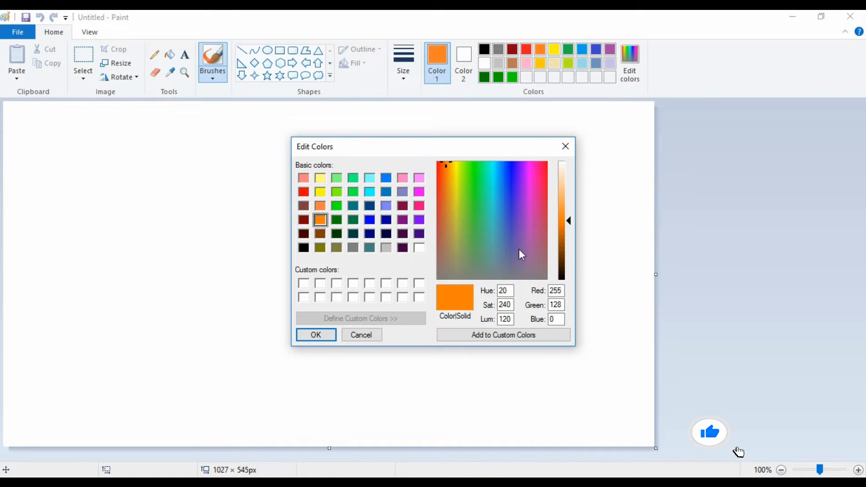
{"action": "left_click", "coordinate": [319, 334]}
- Add a lighter custom orange with RGB 255, 170, 85 and luminosity 160 to the palette
{"action": "left_click", "coordinate": [634, 68]}
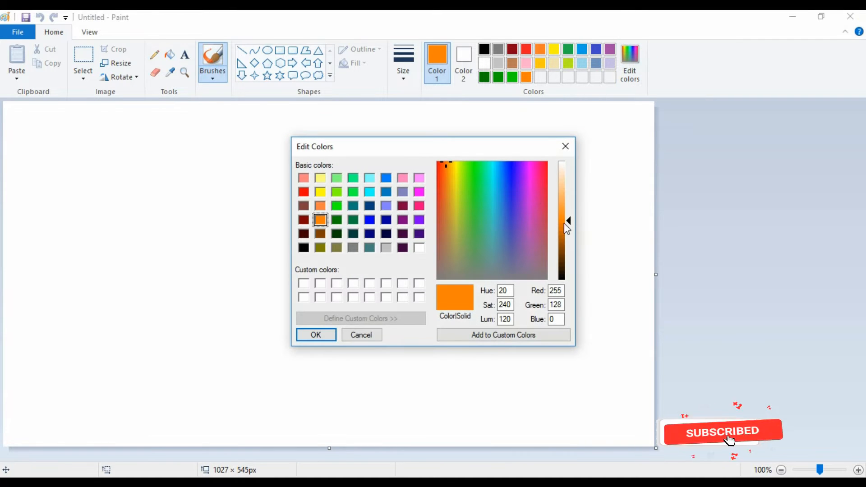
{"action": "left_click", "coordinate": [454, 162]}
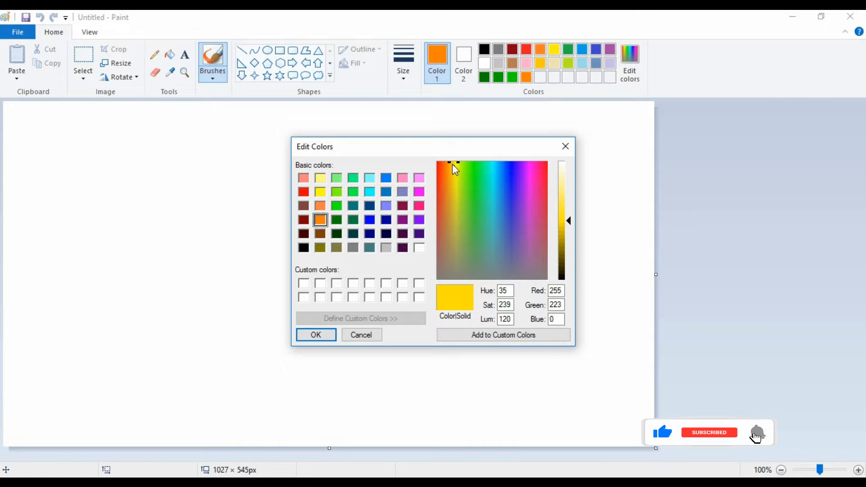
{"action": "left_click", "coordinate": [448, 164]}
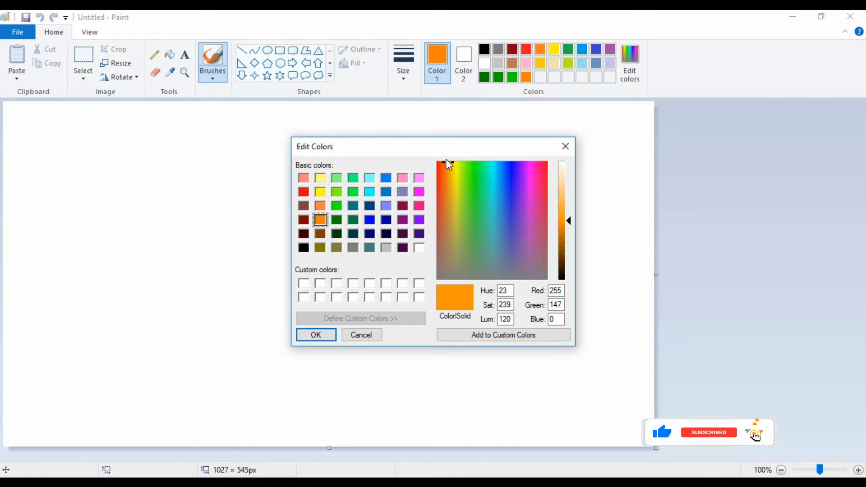
{"action": "left_click", "coordinate": [321, 224]}
{"action": "left_click_drag", "start_coordinate": [566, 218], "coordinate": [565, 201]}
{"action": "left_click", "coordinate": [316, 335]}
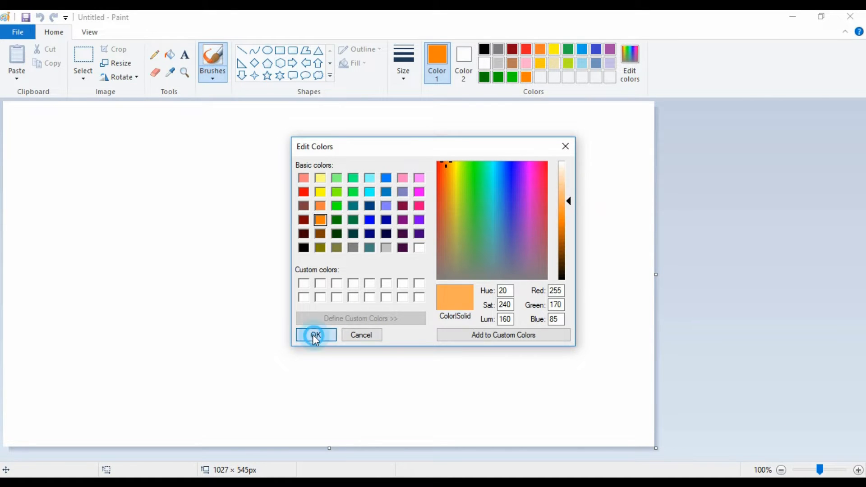
- Paint loose, thick round-brush strokes in the darkest custom green across the whole canvas
{"action": "left_click", "coordinate": [485, 77]}
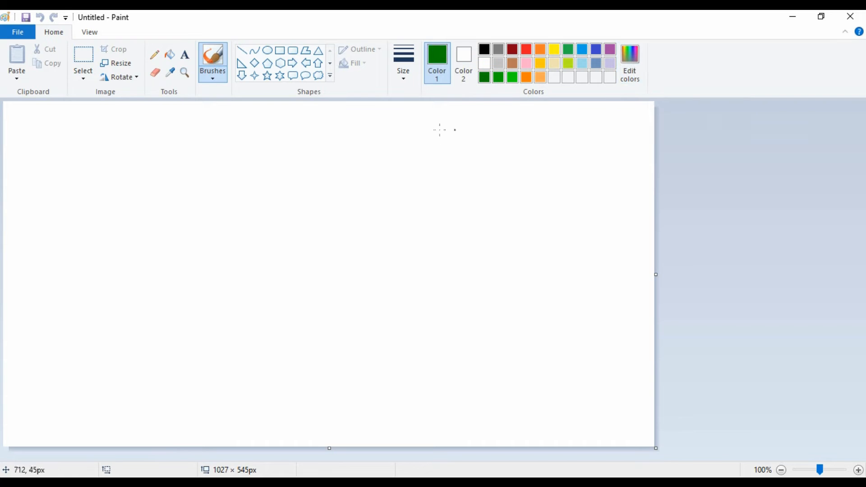
{"action": "left_click", "coordinate": [216, 77]}
{"action": "left_click", "coordinate": [213, 103]}
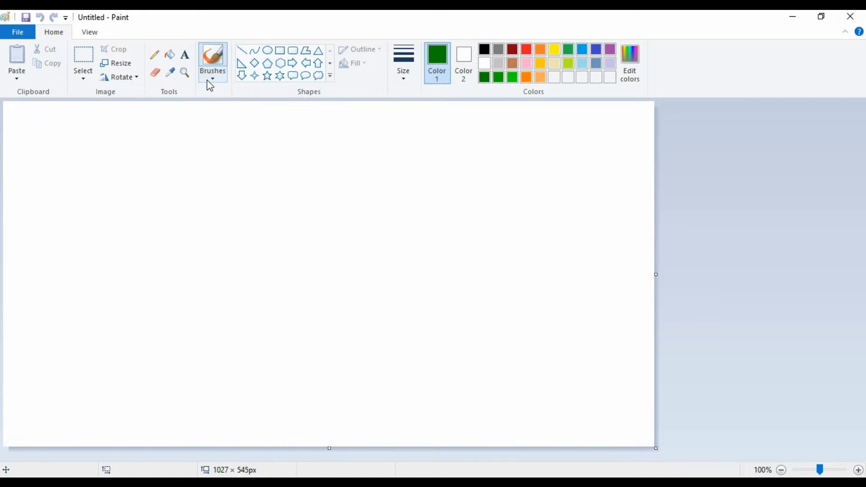
{"action": "left_click", "coordinate": [150, 284]}
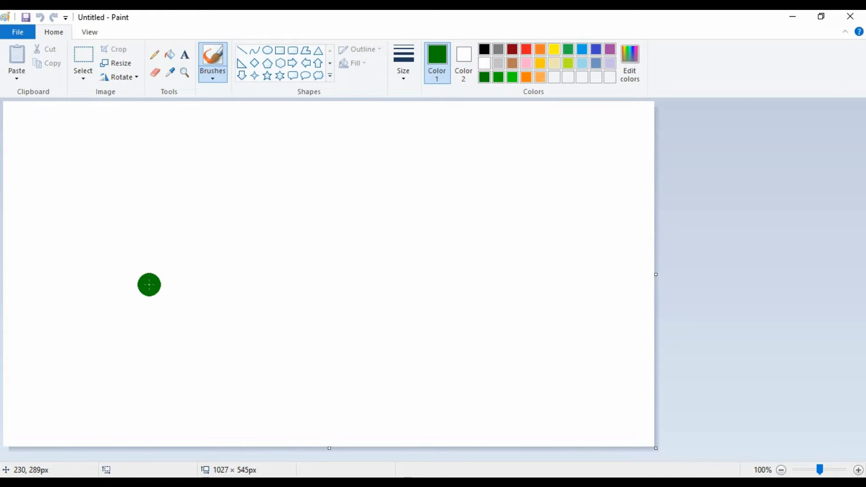
{"action": "key", "text": "ctrl+z"}
{"action": "mouse_move", "coordinate": [136, 182]}
{"action": "left_mouse_down"}
{"action": "mouse_move", "coordinate": [391, 157]}
{"action": "mouse_move", "coordinate": [142, 335]}
{"action": "mouse_move", "coordinate": [464, 309]}
{"action": "mouse_move", "coordinate": [60, 106]}
{"action": "mouse_move", "coordinate": [249, 176]}
{"action": "left_mouse_up"}
- Cover the canvas with overlapping loose strokes in the medium custom green, the bright custom green and lime
{"action": "left_click", "coordinate": [498, 77]}
{"action": "mouse_move", "coordinate": [271, 212]}
{"action": "left_mouse_down"}
{"action": "mouse_move", "coordinate": [341, 138]}
{"action": "mouse_move", "coordinate": [586, 149]}
{"action": "mouse_move", "coordinate": [451, 237]}
{"action": "mouse_move", "coordinate": [163, 240]}
{"action": "mouse_move", "coordinate": [66, 328]}
{"action": "mouse_move", "coordinate": [190, 406]}
{"action": "mouse_move", "coordinate": [476, 453]}
{"action": "mouse_move", "coordinate": [397, 395]}
{"action": "mouse_move", "coordinate": [423, 253]}
{"action": "mouse_move", "coordinate": [503, 203]}
{"action": "mouse_move", "coordinate": [253, 115]}
{"action": "mouse_move", "coordinate": [133, 256]}
{"action": "mouse_move", "coordinate": [31, 437]}
{"action": "mouse_move", "coordinate": [362, 398]}
{"action": "mouse_move", "coordinate": [559, 426]}
{"action": "mouse_move", "coordinate": [598, 296]}
{"action": "mouse_move", "coordinate": [300, 104]}
{"action": "mouse_move", "coordinate": [103, 129]}
{"action": "mouse_move", "coordinate": [19, 239]}
{"action": "mouse_move", "coordinate": [207, 380]}
{"action": "mouse_move", "coordinate": [356, 434]}
{"action": "left_mouse_up"}
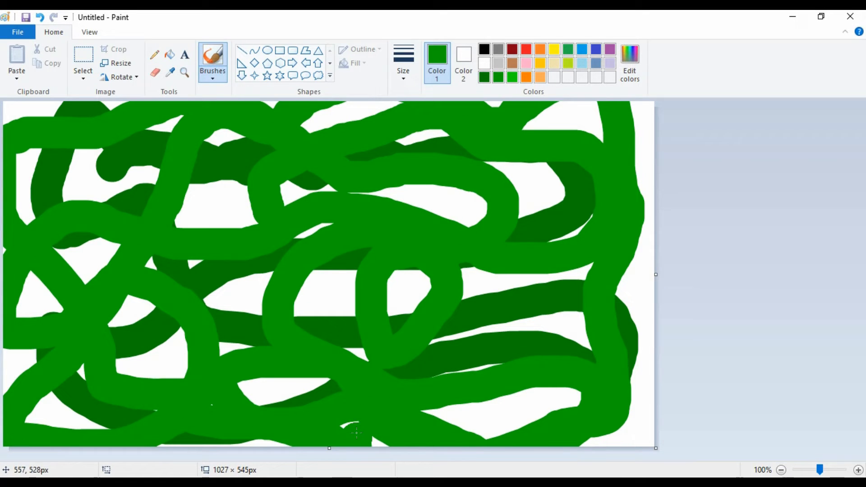
{"action": "left_click", "coordinate": [513, 77]}
{"action": "mouse_move", "coordinate": [293, 178]}
{"action": "left_mouse_down"}
{"action": "mouse_move", "coordinate": [102, 168]}
{"action": "mouse_move", "coordinate": [401, 142]}
{"action": "mouse_move", "coordinate": [270, 260]}
{"action": "mouse_move", "coordinate": [27, 339]}
{"action": "mouse_move", "coordinate": [414, 417]}
{"action": "mouse_move", "coordinate": [565, 327]}
{"action": "mouse_move", "coordinate": [569, 143]}
{"action": "mouse_move", "coordinate": [624, 299]}
{"action": "mouse_move", "coordinate": [576, 419]}
{"action": "mouse_move", "coordinate": [590, 326]}
{"action": "mouse_move", "coordinate": [604, 313]}
{"action": "mouse_move", "coordinate": [298, 280]}
{"action": "mouse_move", "coordinate": [464, 339]}
{"action": "left_mouse_up"}
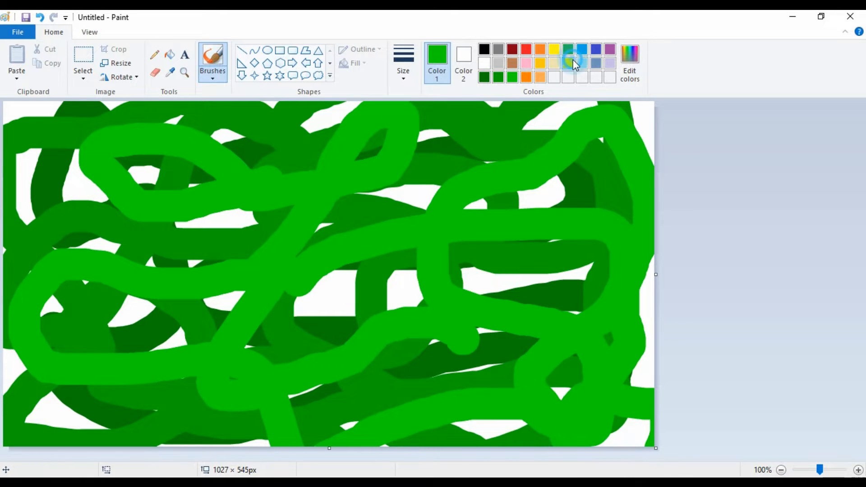
{"action": "left_click", "coordinate": [568, 63]}
{"action": "mouse_move", "coordinate": [161, 226]}
{"action": "left_mouse_down"}
{"action": "mouse_move", "coordinate": [11, 252]}
{"action": "mouse_move", "coordinate": [445, 309]}
{"action": "mouse_move", "coordinate": [373, 390]}
{"action": "mouse_move", "coordinate": [532, 153]}
{"action": "mouse_move", "coordinate": [139, 172]}
{"action": "left_mouse_up"}
- Resize the image to 5 pixels wide without maintaining the aspect ratio
{"action": "left_click", "coordinate": [116, 63]}
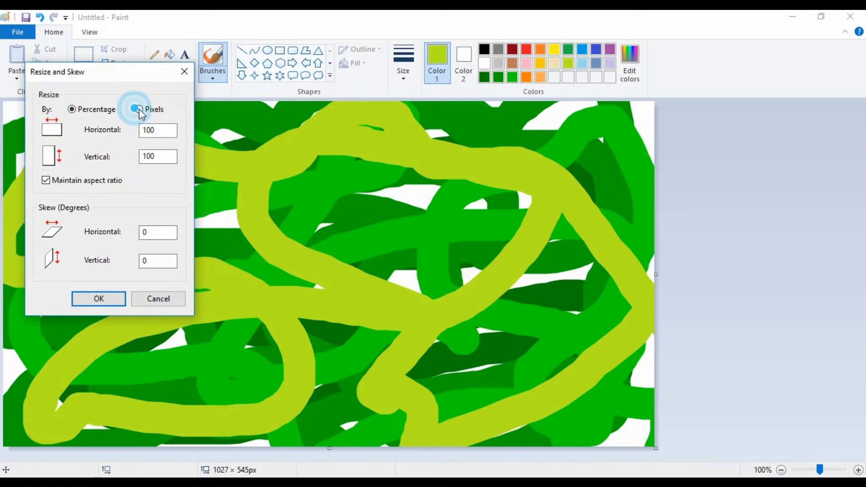
{"action": "left_click", "coordinate": [138, 109]}
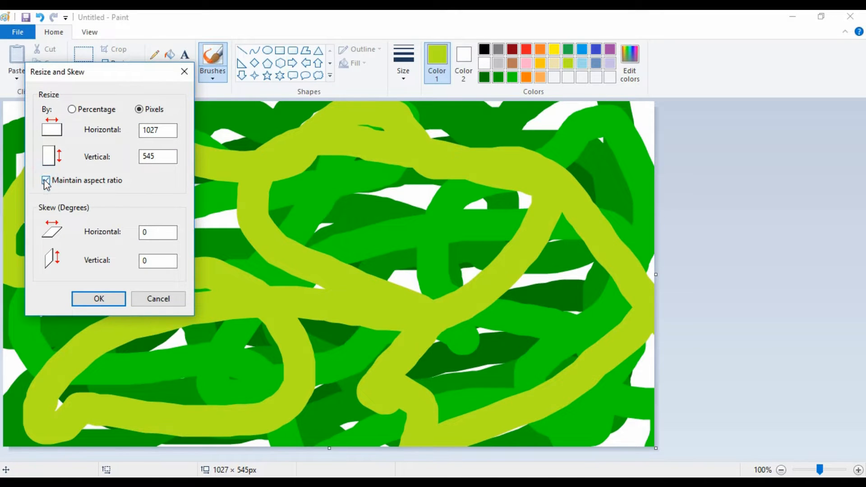
{"action": "left_click", "coordinate": [46, 181]}
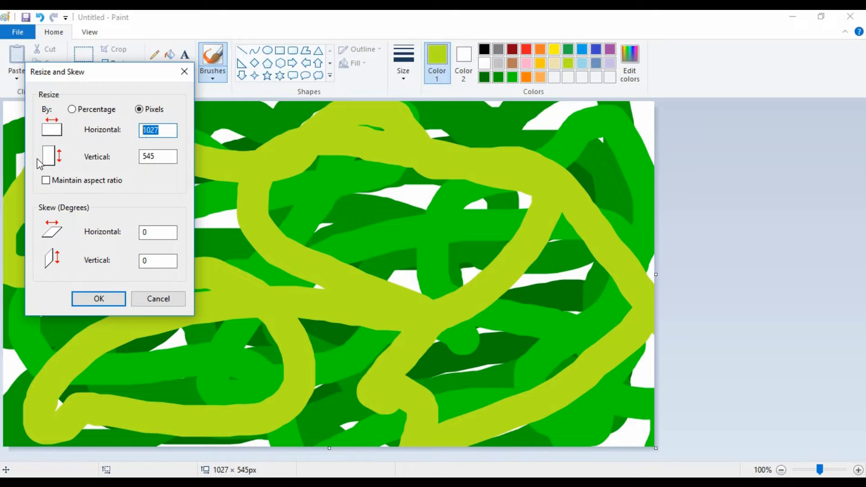
{"action": "type", "text": "5"}
{"action": "key", "text": "Return"}
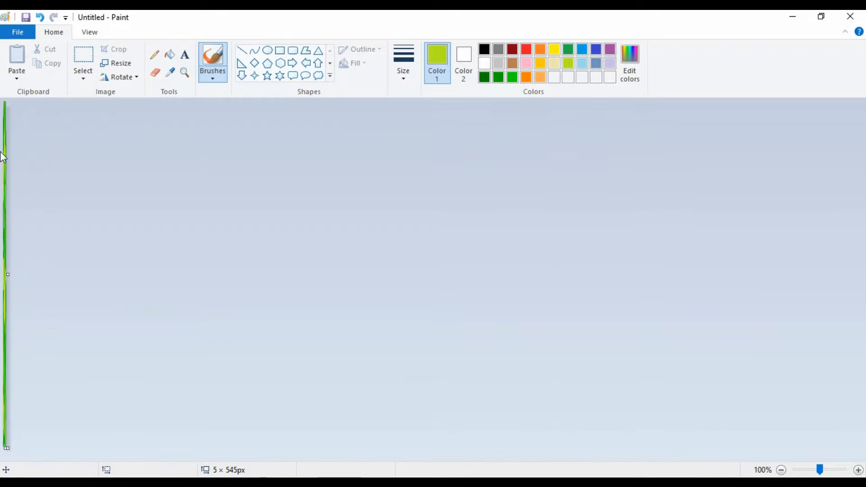
- Stretch the narrow image to 1027 pixels wide without maintaining the aspect ratio
{"action": "left_click", "coordinate": [126, 62]}
{"action": "left_click", "coordinate": [139, 109]}
{"action": "left_click", "coordinate": [45, 181]}
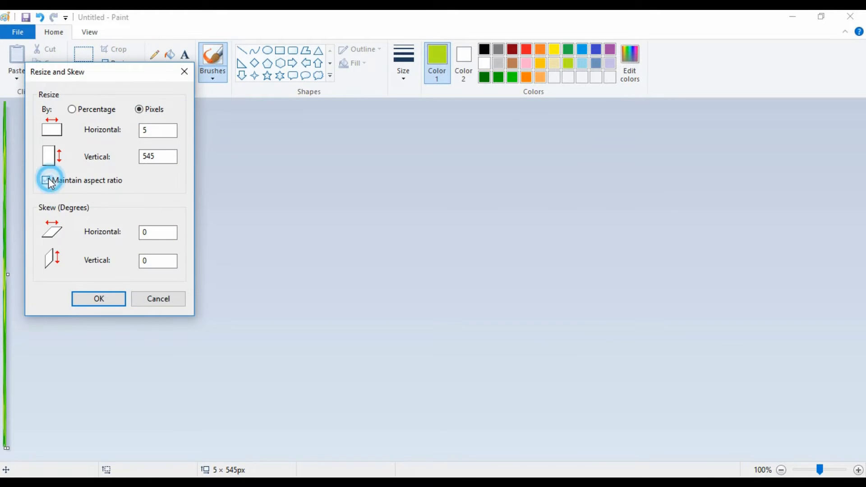
{"action": "double_click", "coordinate": [162, 131]}
{"action": "type", "text": "1027"}
{"action": "key", "text": "Return"}
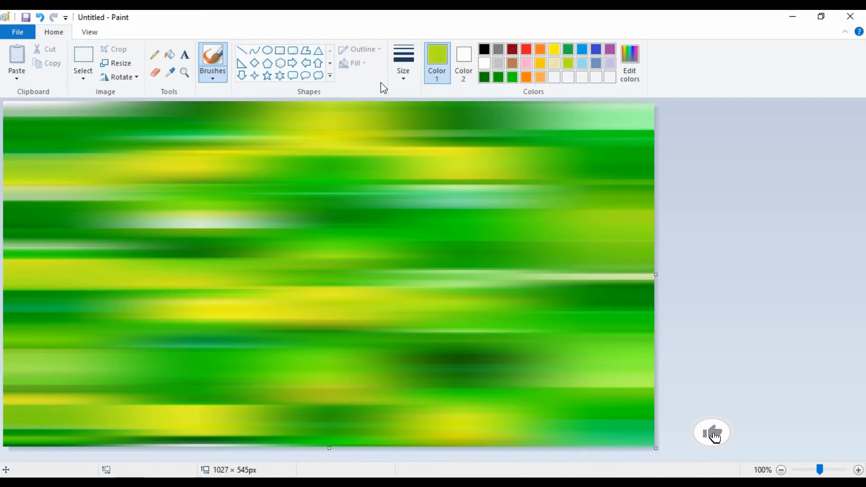
- Shrink the blurred image to 1 pixel wide without maintaining the aspect ratio
{"action": "left_click", "coordinate": [116, 63]}
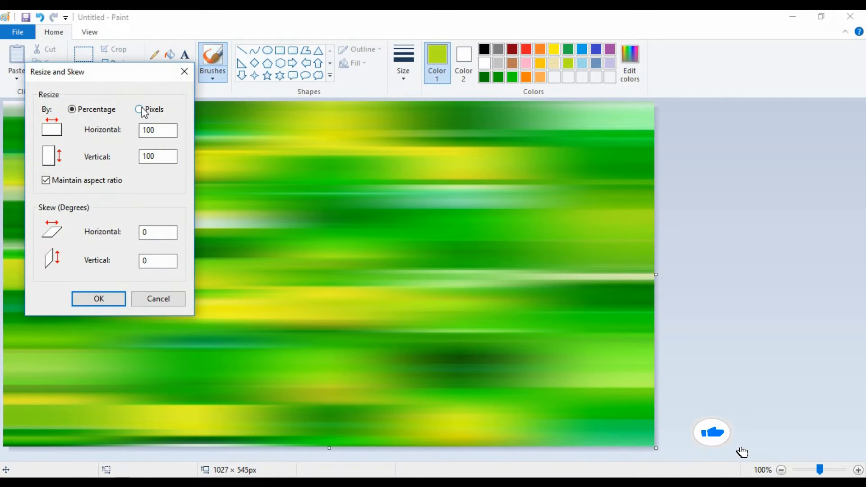
{"action": "left_click", "coordinate": [144, 109]}
{"action": "left_click", "coordinate": [46, 180]}
{"action": "double_click", "coordinate": [162, 130]}
{"action": "type", "text": "1"}
{"action": "key", "text": "Return"}
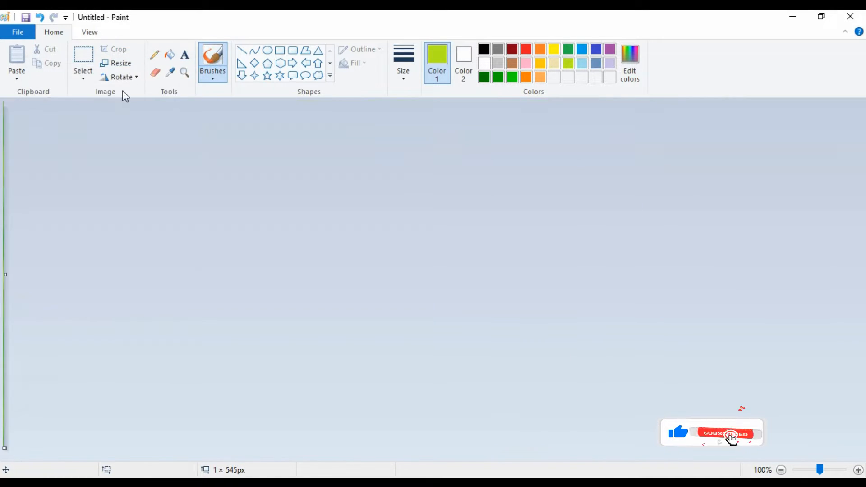
- Stretch the one-pixel-wide image back to 1027 pixels wide with the aspect ratio unlocked
{"action": "left_click", "coordinate": [116, 63]}
{"action": "left_click", "coordinate": [139, 109]}
{"action": "left_click", "coordinate": [46, 180]}
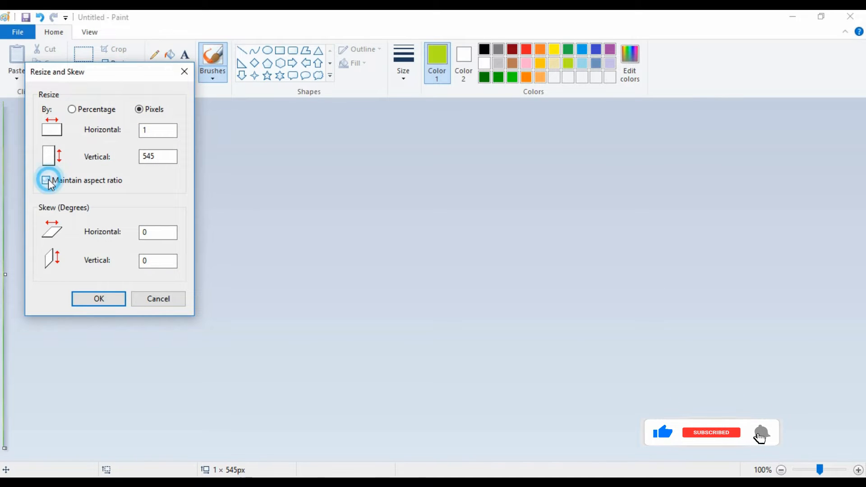
{"action": "double_click", "coordinate": [157, 130]}
{"action": "type", "text": "1027"}
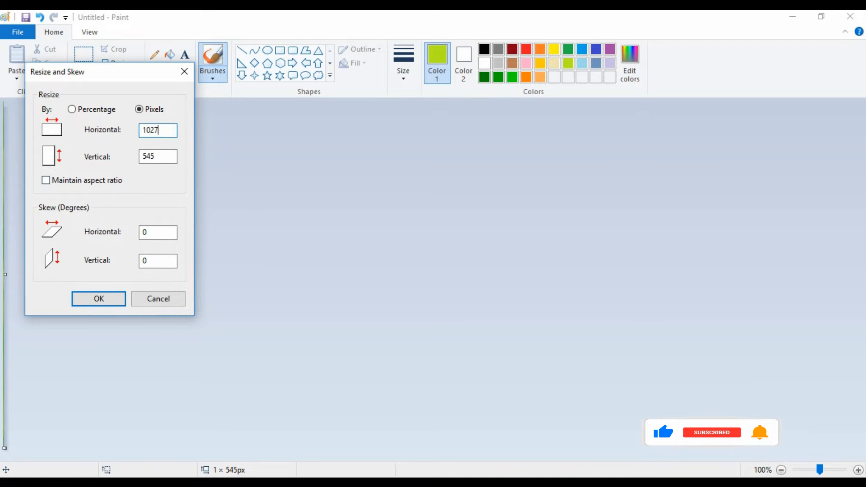
{"action": "key", "text": "Return"}
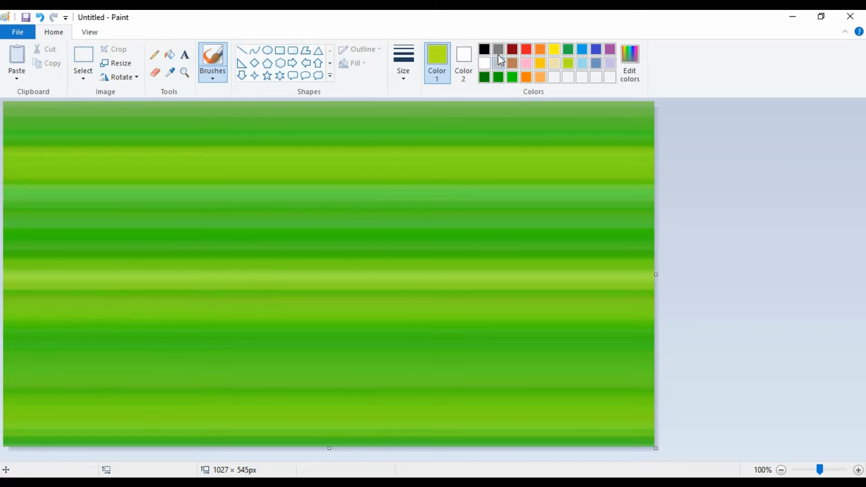
- Paint a slanting black tree trunk down the full height of the canvas's right half, with a tapering branch forking up to the right
{"action": "left_click", "coordinate": [485, 49]}
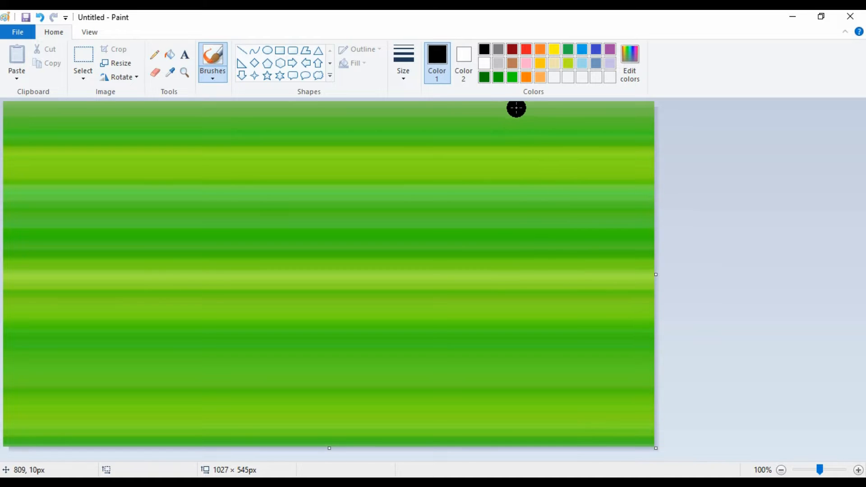
{"action": "left_click", "coordinate": [427, 105]}
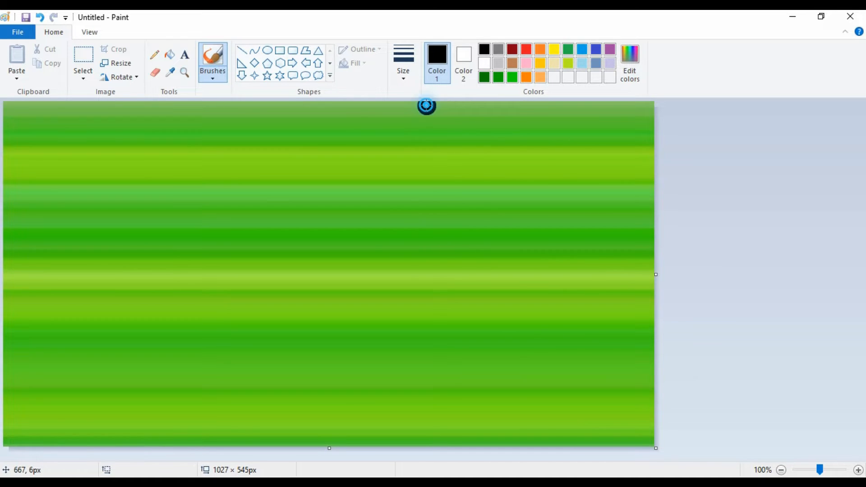
{"action": "mouse_move", "coordinate": [427, 105]}
{"action": "left_mouse_down"}
{"action": "mouse_move", "coordinate": [510, 253]}
{"action": "mouse_move", "coordinate": [548, 446]}
{"action": "left_mouse_up"}
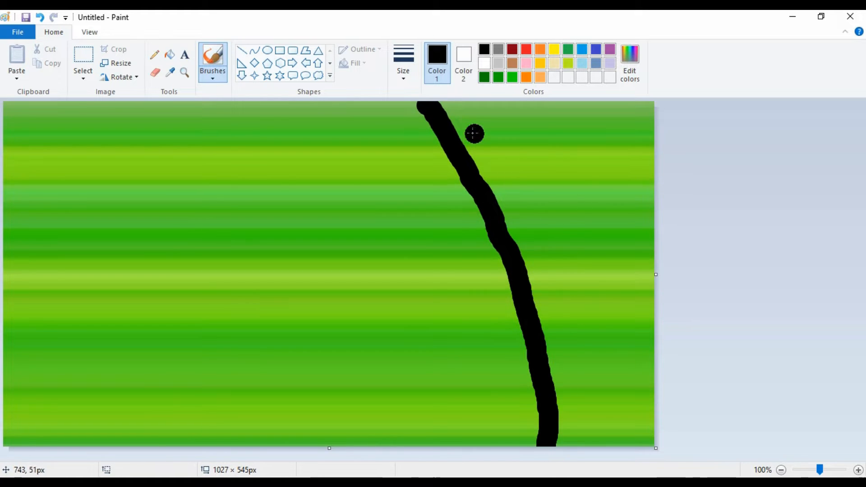
{"action": "mouse_move", "coordinate": [440, 102]}
{"action": "left_mouse_down"}
{"action": "mouse_move", "coordinate": [476, 162]}
{"action": "mouse_move", "coordinate": [531, 300]}
{"action": "mouse_move", "coordinate": [562, 449]}
{"action": "left_mouse_up"}
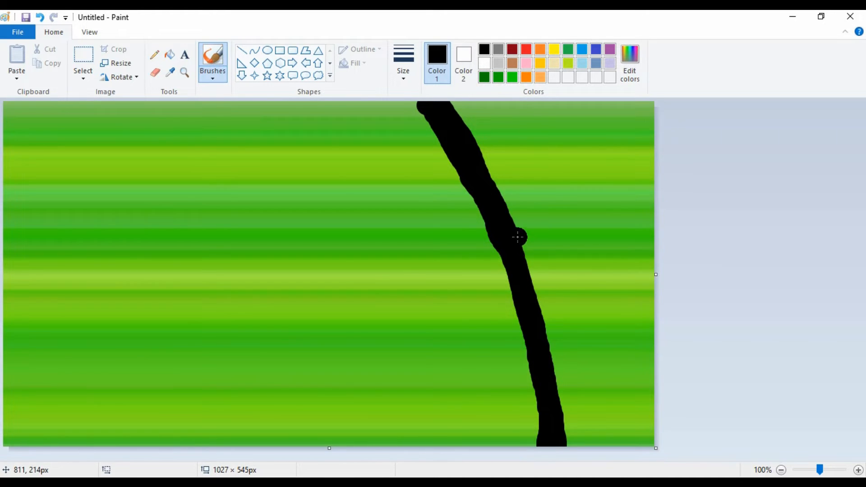
{"action": "left_click_drag", "start_coordinate": [518, 259], "coordinate": [547, 146]}
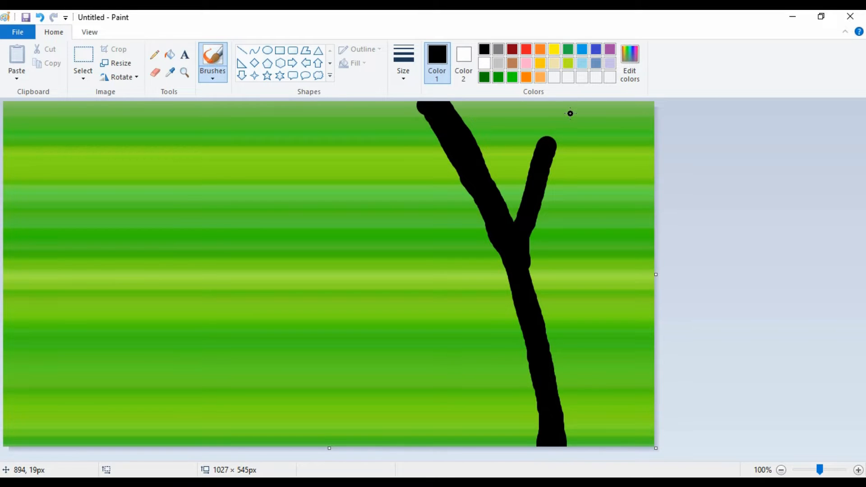
{"action": "mouse_move", "coordinate": [555, 123]}
{"action": "left_mouse_down"}
{"action": "mouse_move", "coordinate": [542, 144]}
{"action": "mouse_move", "coordinate": [571, 106]}
{"action": "mouse_move", "coordinate": [550, 149]}
{"action": "mouse_move", "coordinate": [557, 122]}
{"action": "mouse_move", "coordinate": [552, 128]}
{"action": "mouse_move", "coordinate": [554, 143]}
{"action": "mouse_move", "coordinate": [563, 124]}
{"action": "left_mouse_up"}
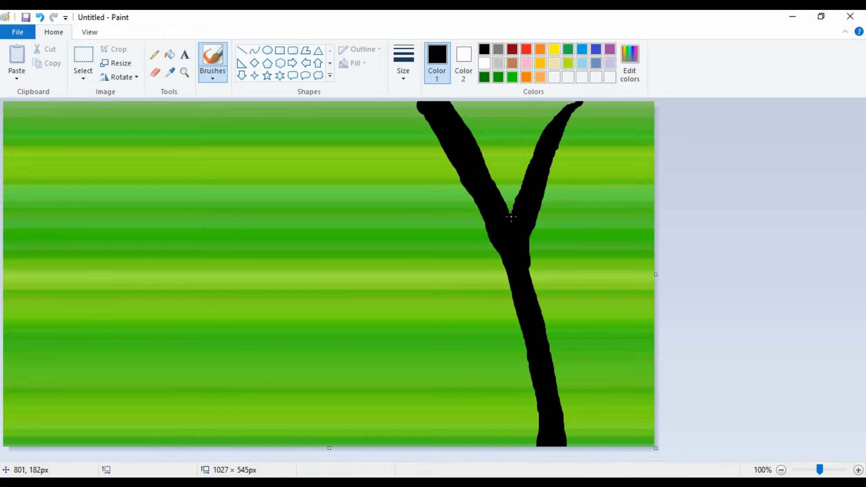
- Widen the lower trunk in black below the fork, flaring it on both sides at the base
{"action": "left_click", "coordinate": [527, 234]}
{"action": "mouse_move", "coordinate": [533, 234]}
{"action": "left_mouse_down"}
{"action": "mouse_move", "coordinate": [574, 441]}
{"action": "mouse_move", "coordinate": [544, 302]}
{"action": "left_mouse_up"}
{"action": "key", "text": "ctrl+z"}
{"action": "mouse_move", "coordinate": [531, 247]}
{"action": "left_mouse_down"}
{"action": "mouse_move", "coordinate": [547, 271]}
{"action": "mouse_move", "coordinate": [576, 426]}
{"action": "mouse_move", "coordinate": [571, 441]}
{"action": "mouse_move", "coordinate": [564, 412]}
{"action": "left_mouse_up"}
{"action": "mouse_move", "coordinate": [560, 365]}
{"action": "left_mouse_down"}
{"action": "mouse_move", "coordinate": [539, 271]}
{"action": "mouse_move", "coordinate": [533, 282]}
{"action": "mouse_move", "coordinate": [553, 313]}
{"action": "mouse_move", "coordinate": [589, 445]}
{"action": "left_mouse_up"}
{"action": "left_click", "coordinate": [544, 367]}
{"action": "left_click_drag", "start_coordinate": [545, 367], "coordinate": [530, 440]}
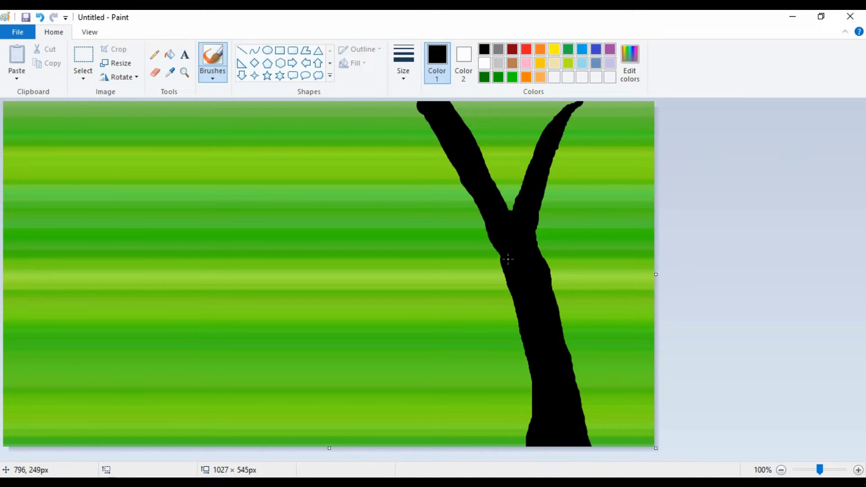
- Thicken the left edge of the upper trunk in black and paint a thin forked branch between the two main limbs
{"action": "left_click", "coordinate": [496, 118]}
{"action": "left_click_drag", "start_coordinate": [467, 186], "coordinate": [490, 230]}
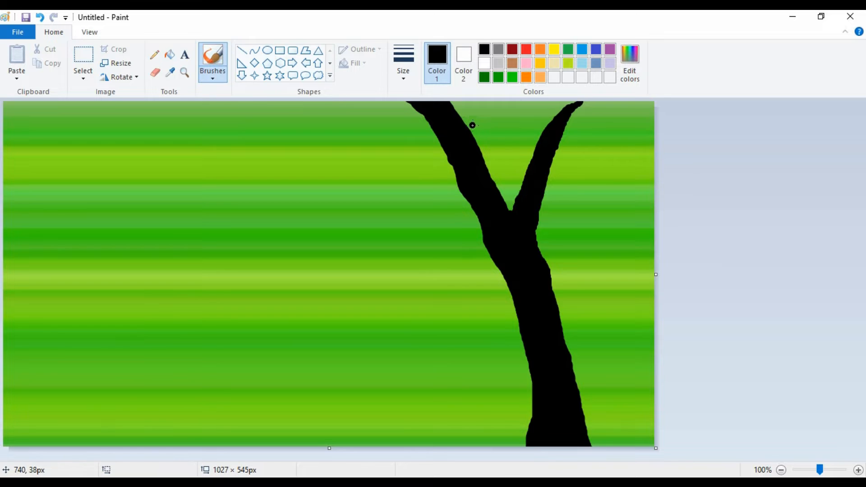
{"action": "mouse_move", "coordinate": [467, 121]}
{"action": "left_mouse_down"}
{"action": "mouse_move", "coordinate": [490, 132]}
{"action": "mouse_move", "coordinate": [502, 169]}
{"action": "left_mouse_up"}
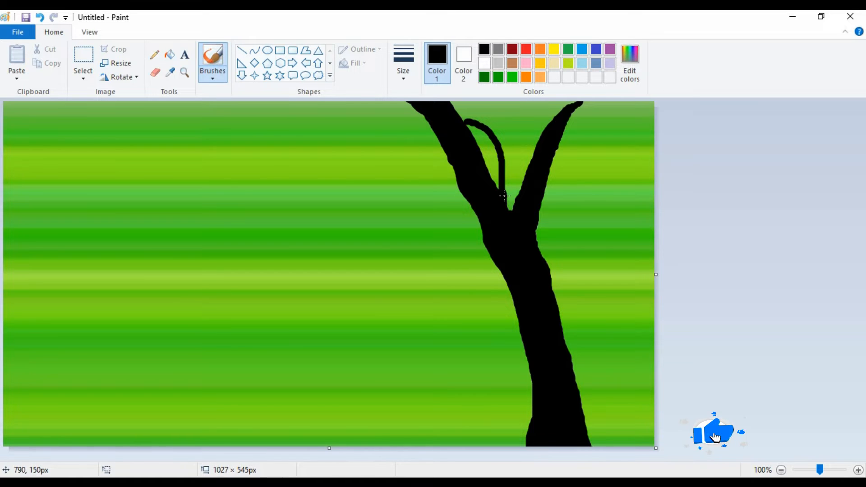
{"action": "left_click_drag", "start_coordinate": [468, 121], "coordinate": [459, 121]}
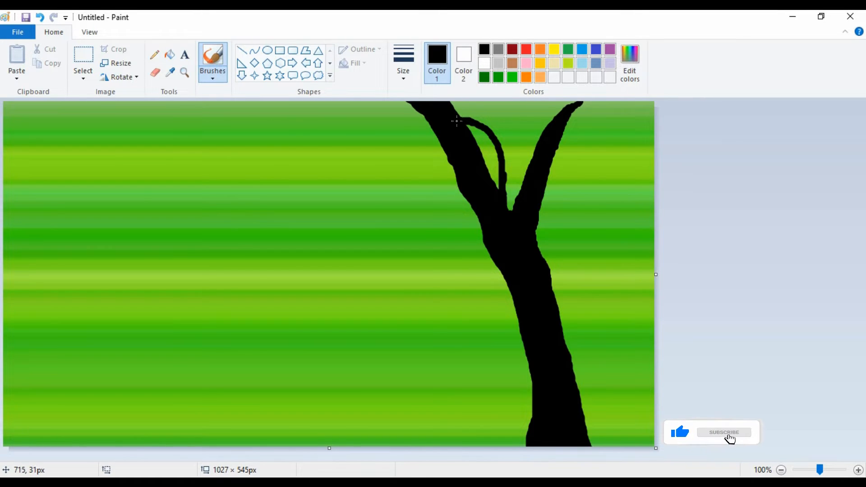
{"action": "left_click_drag", "start_coordinate": [501, 143], "coordinate": [516, 101]}
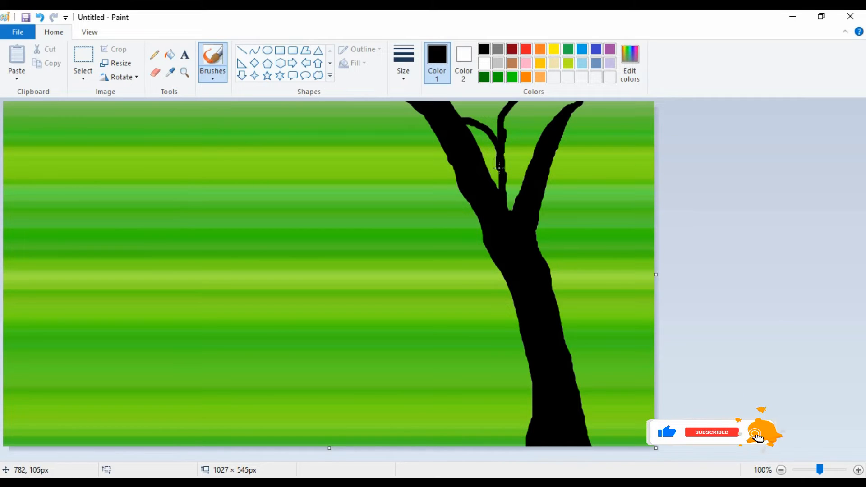
{"action": "left_click_drag", "start_coordinate": [503, 139], "coordinate": [504, 164]}
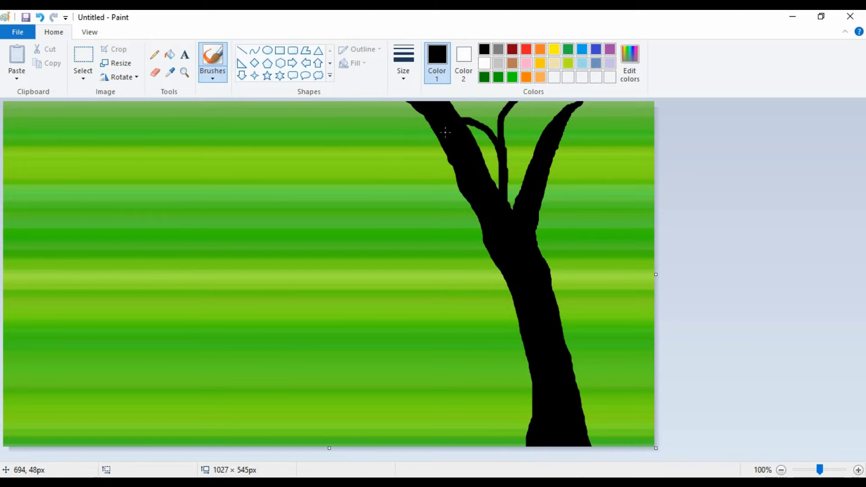
- Paint thin black branches arching left and drooping from the upper trunk's left side, with forks on the hanging ones
{"action": "left_click_drag", "start_coordinate": [442, 132], "coordinate": [412, 123]}
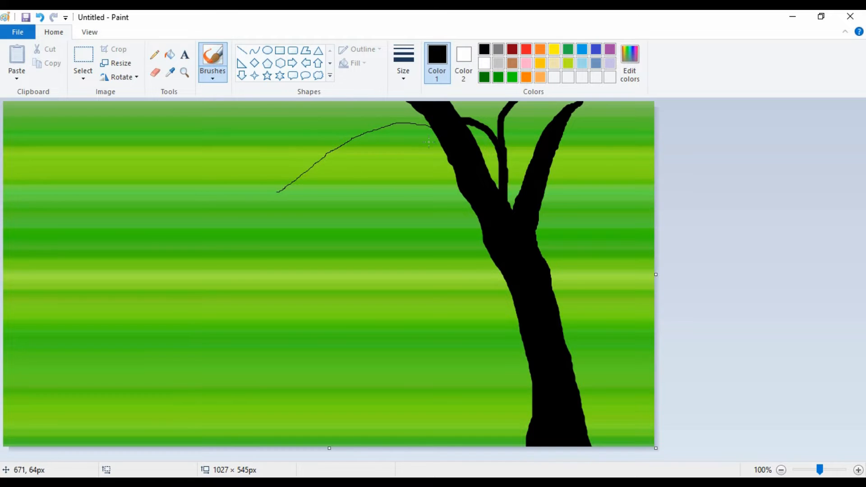
{"action": "left_click_drag", "start_coordinate": [434, 130], "coordinate": [356, 212]}
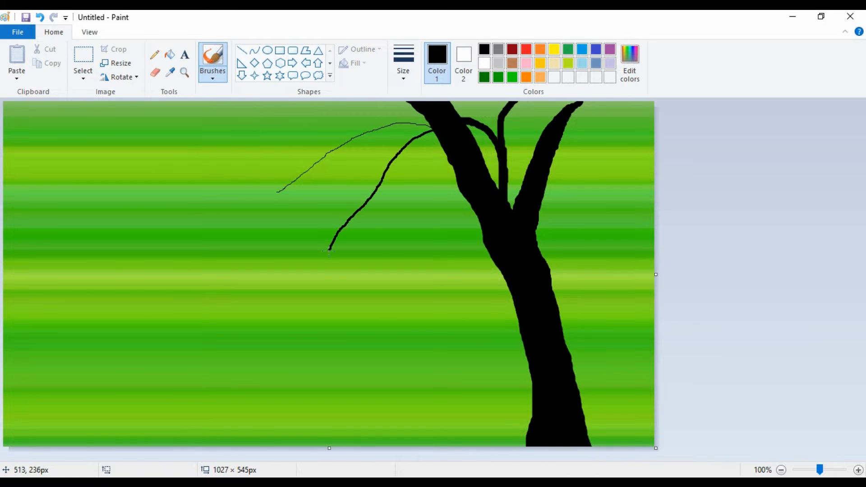
{"action": "left_click_drag", "start_coordinate": [329, 251], "coordinate": [323, 260]}
{"action": "mouse_move", "coordinate": [430, 127]}
{"action": "left_mouse_down"}
{"action": "mouse_move", "coordinate": [358, 125]}
{"action": "mouse_move", "coordinate": [257, 175]}
{"action": "left_mouse_up"}
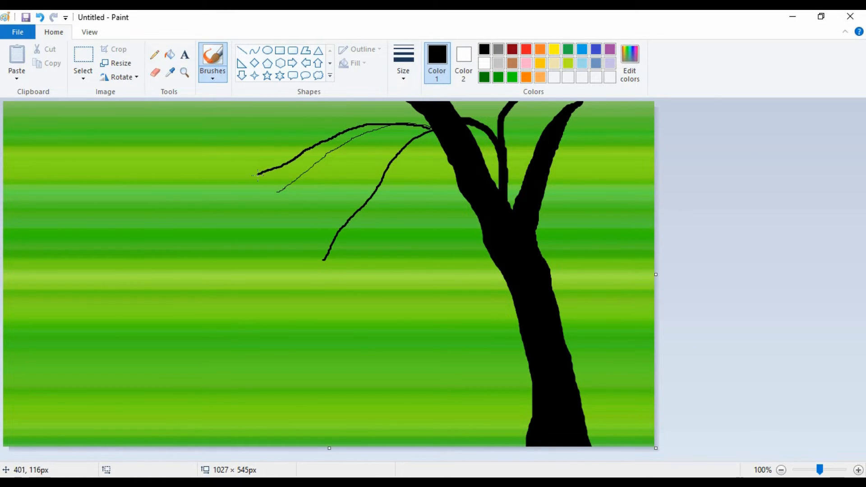
{"action": "mouse_move", "coordinate": [443, 138]}
{"action": "left_mouse_down"}
{"action": "mouse_move", "coordinate": [408, 191]}
{"action": "mouse_move", "coordinate": [412, 261]}
{"action": "mouse_move", "coordinate": [431, 298]}
{"action": "left_mouse_up"}
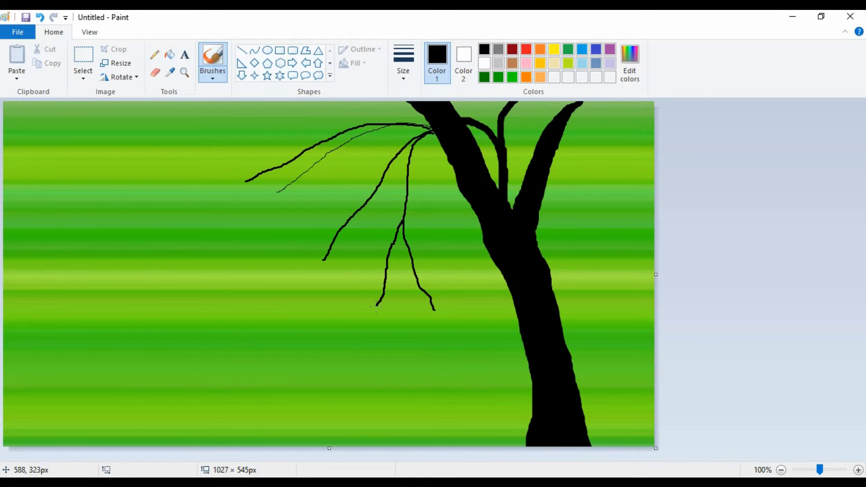
{"action": "left_click_drag", "start_coordinate": [355, 210], "coordinate": [354, 312]}
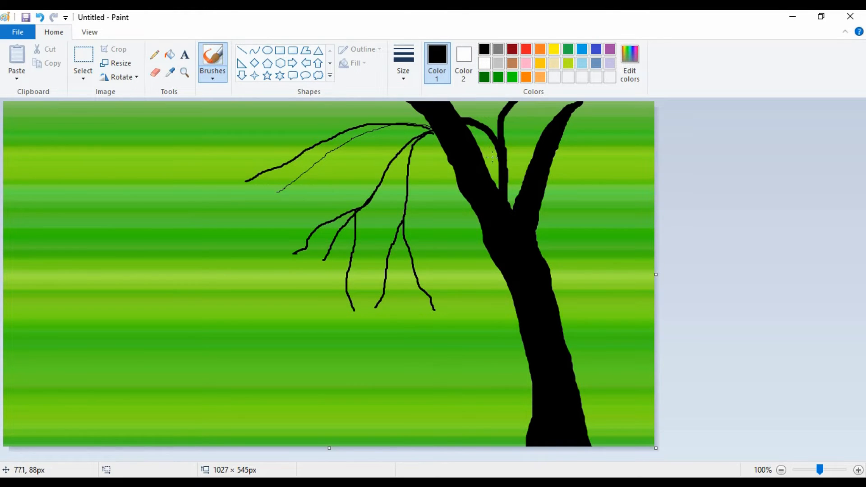
- Paint a twig drooping from the inner branch, then mix a dark grey and paint forked twigs with it hanging over the trunk
{"action": "left_click_drag", "start_coordinate": [504, 141], "coordinate": [529, 157]}
{"action": "left_click", "coordinate": [638, 63]}
{"action": "left_click", "coordinate": [564, 265]}
{"action": "left_click", "coordinate": [315, 334]}
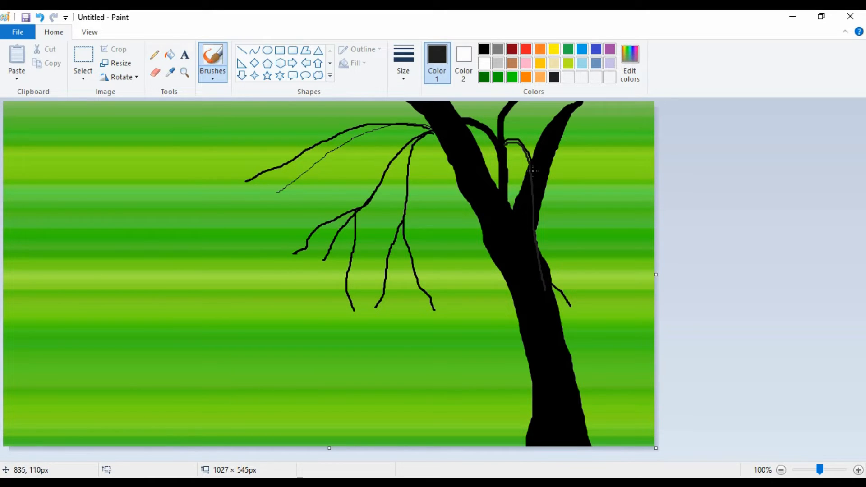
{"action": "mouse_move", "coordinate": [533, 171]}
{"action": "left_mouse_down"}
{"action": "mouse_move", "coordinate": [520, 212]}
{"action": "mouse_move", "coordinate": [528, 320]}
{"action": "left_mouse_up"}
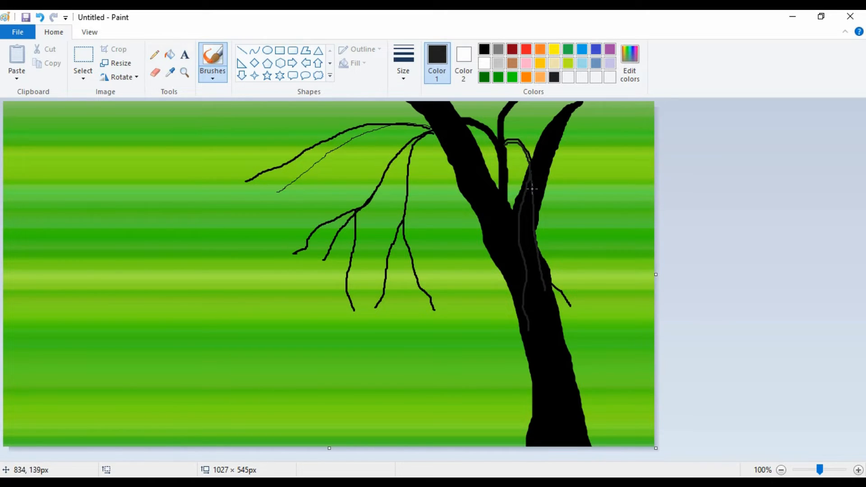
{"action": "left_click_drag", "start_coordinate": [528, 194], "coordinate": [565, 291]}
{"action": "left_click_drag", "start_coordinate": [533, 230], "coordinate": [551, 284]}
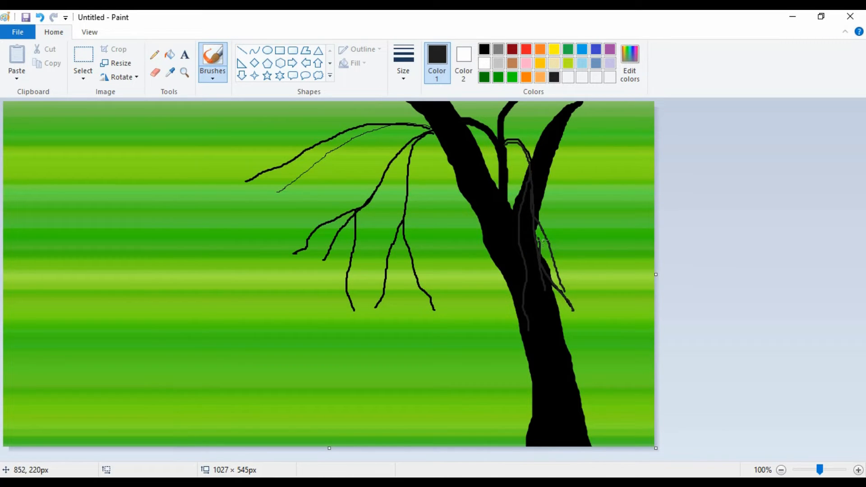
{"action": "mouse_move", "coordinate": [517, 217]}
{"action": "left_mouse_down"}
{"action": "mouse_move", "coordinate": [497, 297]}
{"action": "mouse_move", "coordinate": [527, 271]}
{"action": "mouse_move", "coordinate": [556, 335]}
{"action": "left_mouse_up"}
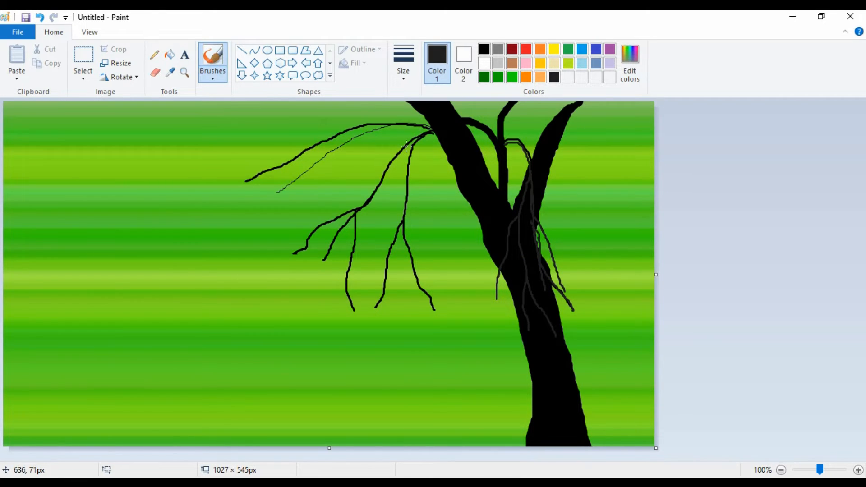
- Add medium-thin dark grey twigs hanging from the branches left of the trunk, lengthening the lower ends of the outer ones
{"action": "mouse_move", "coordinate": [406, 144]}
{"action": "left_mouse_down"}
{"action": "mouse_move", "coordinate": [329, 178]}
{"action": "mouse_move", "coordinate": [289, 218]}
{"action": "left_mouse_up"}
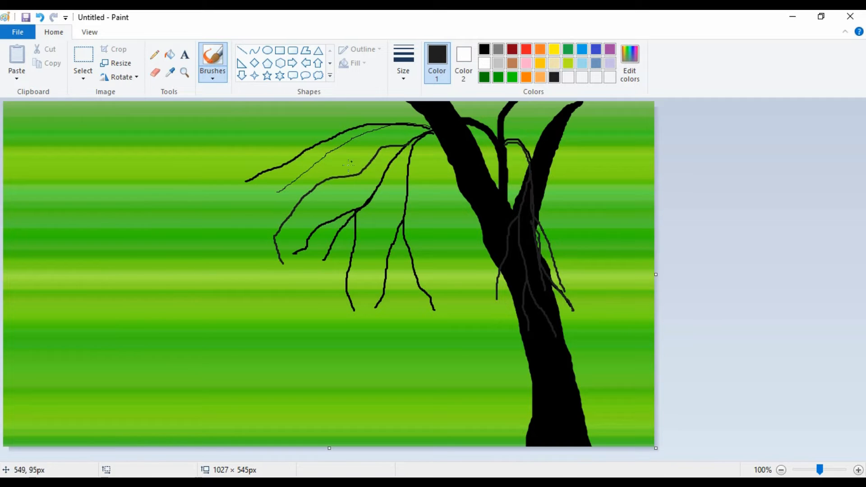
{"action": "mouse_move", "coordinate": [349, 166]}
{"action": "left_mouse_down"}
{"action": "mouse_move", "coordinate": [320, 192]}
{"action": "mouse_move", "coordinate": [303, 283]}
{"action": "left_mouse_up"}
{"action": "left_click_drag", "start_coordinate": [381, 272], "coordinate": [393, 321]}
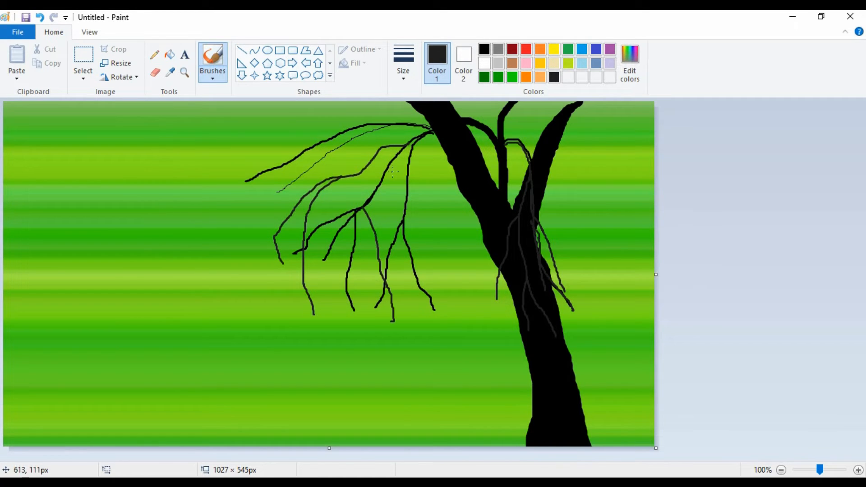
{"action": "left_click_drag", "start_coordinate": [390, 165], "coordinate": [413, 295]}
{"action": "left_click_drag", "start_coordinate": [408, 187], "coordinate": [442, 313]}
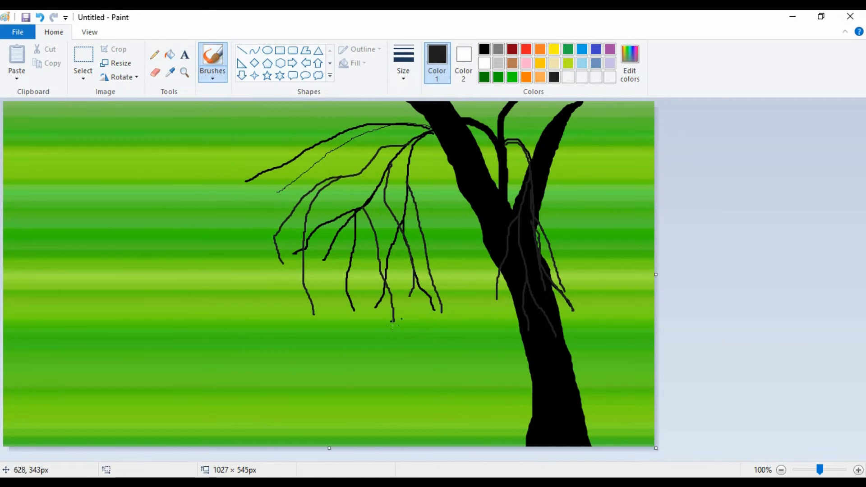
{"action": "left_click_drag", "start_coordinate": [327, 259], "coordinate": [324, 345]}
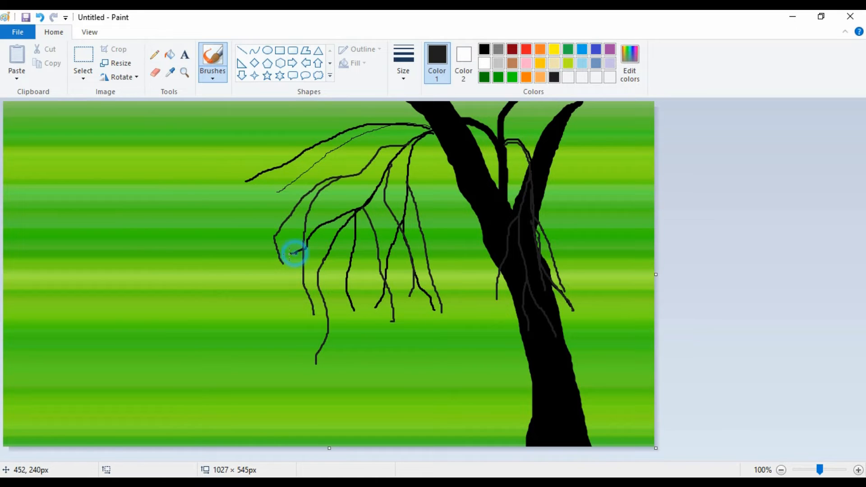
{"action": "mouse_move", "coordinate": [292, 253]}
{"action": "left_mouse_down"}
{"action": "mouse_move", "coordinate": [279, 307]}
{"action": "mouse_move", "coordinate": [285, 334]}
{"action": "left_mouse_up"}
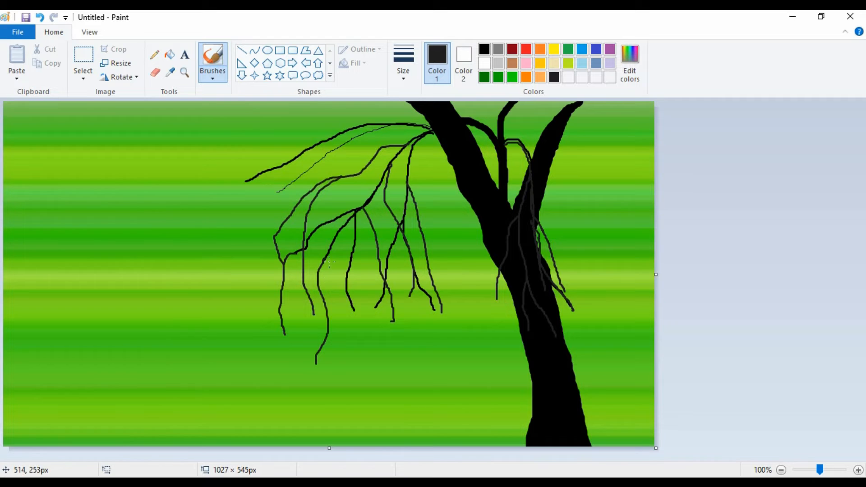
- Paint hairline dark grey twigs among the branches left of the trunk, reaching past the outer tips and toward the trunk
{"action": "left_click_drag", "start_coordinate": [333, 289], "coordinate": [344, 370]}
{"action": "mouse_move", "coordinate": [377, 244]}
{"action": "left_mouse_down"}
{"action": "mouse_move", "coordinate": [366, 330]}
{"action": "mouse_move", "coordinate": [405, 276]}
{"action": "mouse_move", "coordinate": [410, 323]}
{"action": "left_mouse_up"}
{"action": "left_click_drag", "start_coordinate": [380, 180], "coordinate": [336, 283]}
{"action": "left_click_drag", "start_coordinate": [371, 156], "coordinate": [341, 221]}
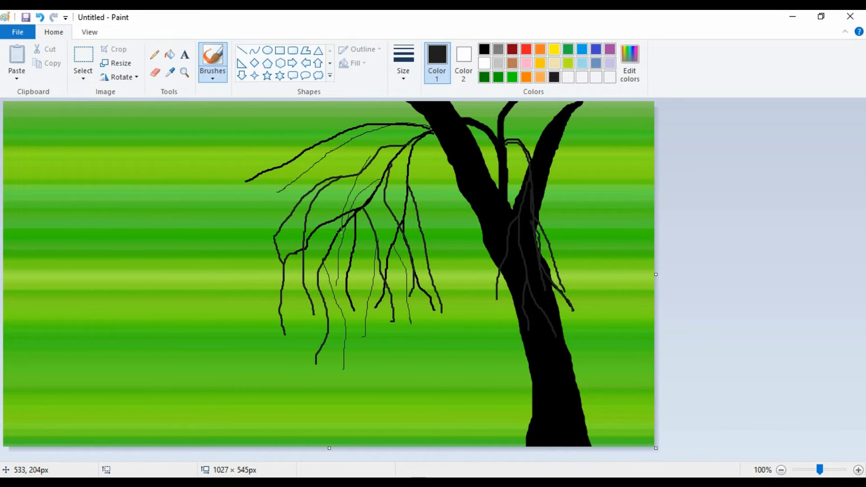
{"action": "mouse_move", "coordinate": [380, 151]}
{"action": "left_mouse_down"}
{"action": "mouse_move", "coordinate": [355, 169]}
{"action": "mouse_move", "coordinate": [310, 171]}
{"action": "mouse_move", "coordinate": [263, 210]}
{"action": "left_mouse_up"}
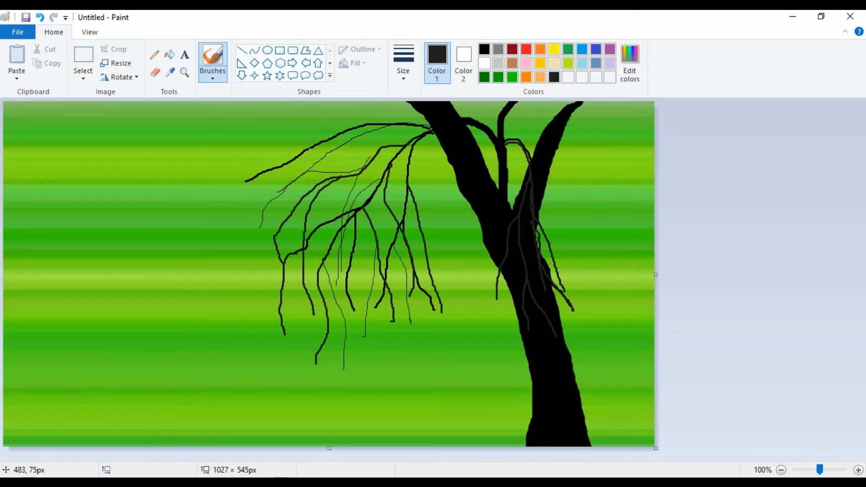
{"action": "left_click_drag", "start_coordinate": [310, 149], "coordinate": [253, 143]}
{"action": "mouse_move", "coordinate": [422, 142]}
{"action": "left_mouse_down"}
{"action": "mouse_move", "coordinate": [444, 252]}
{"action": "mouse_move", "coordinate": [453, 238]}
{"action": "mouse_move", "coordinate": [475, 300]}
{"action": "left_mouse_up"}
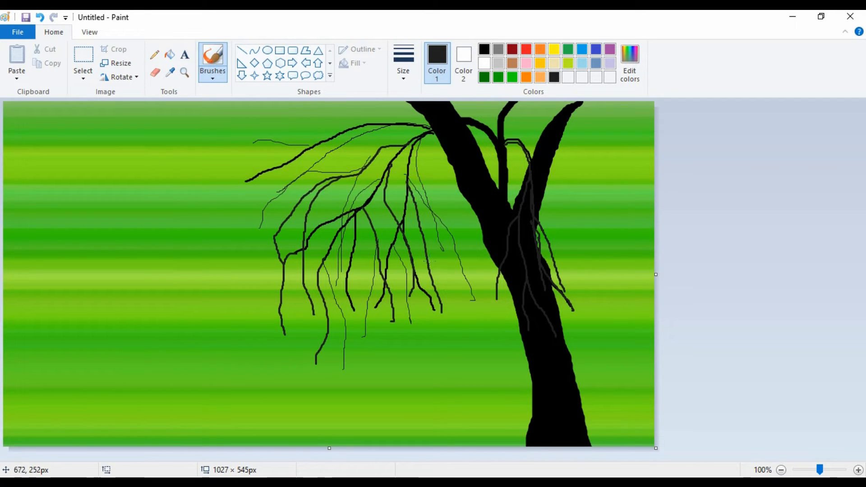
{"action": "left_click_drag", "start_coordinate": [425, 246], "coordinate": [455, 311]}
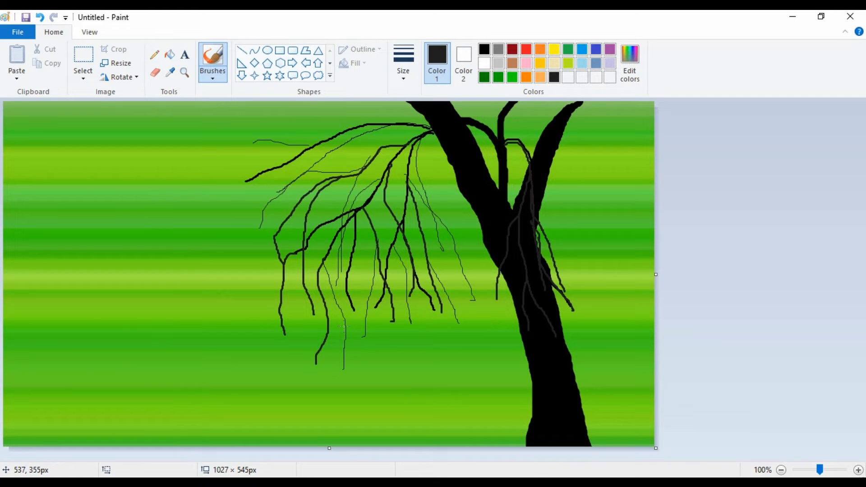
- Extend the lowest hanging twigs and those over the trunk downward with hairline dark grey strokes
{"action": "left_click_drag", "start_coordinate": [344, 320], "coordinate": [368, 381]}
{"action": "left_click_drag", "start_coordinate": [328, 323], "coordinate": [331, 400]}
{"action": "left_click_drag", "start_coordinate": [280, 293], "coordinate": [258, 357]}
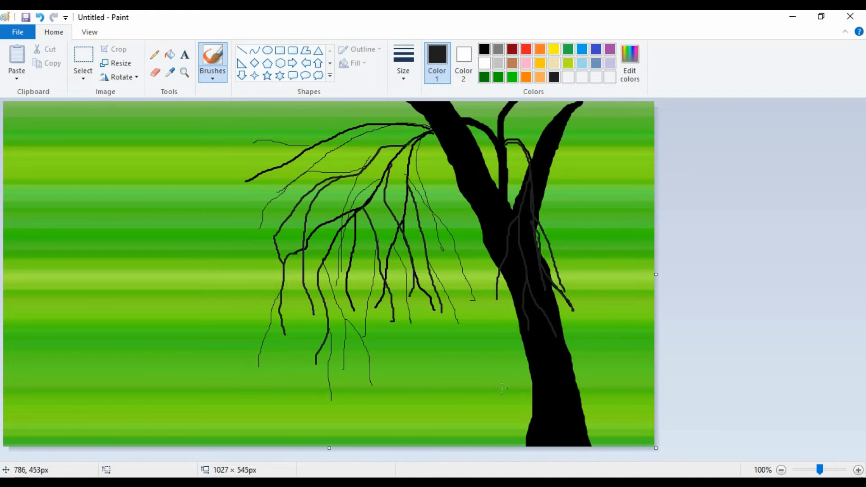
{"action": "left_click_drag", "start_coordinate": [540, 308], "coordinate": [549, 365]}
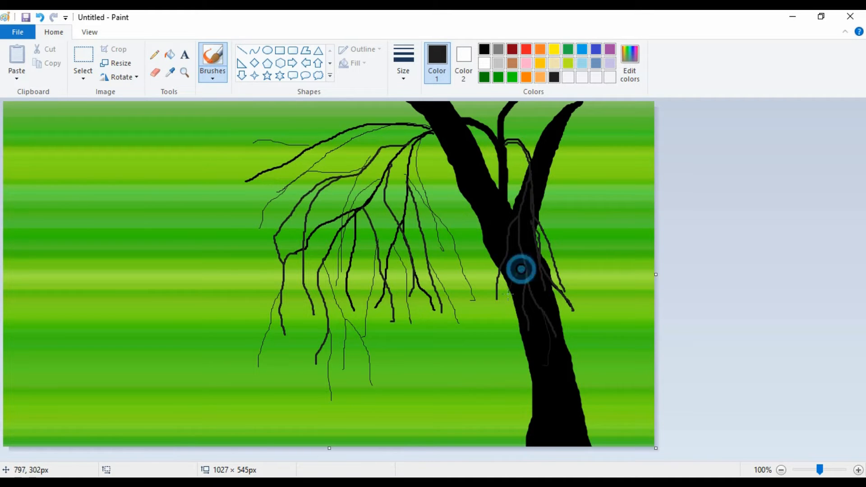
{"action": "left_click_drag", "start_coordinate": [520, 269], "coordinate": [508, 330]}
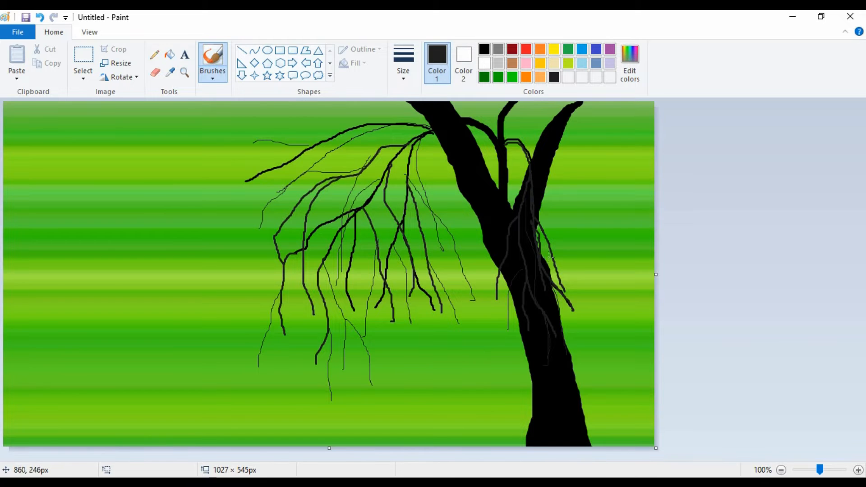
- Mix a darker shade of dark green and paint two lobed leaves, one below the fork and one at mid-trunk
{"action": "left_click", "coordinate": [484, 78]}
{"action": "left_click", "coordinate": [631, 63]}
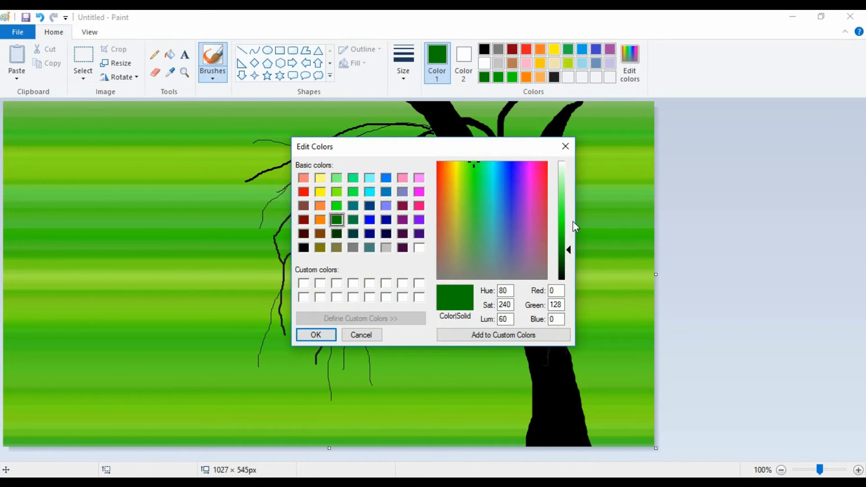
{"action": "left_click", "coordinate": [566, 259]}
{"action": "left_click", "coordinate": [321, 334]}
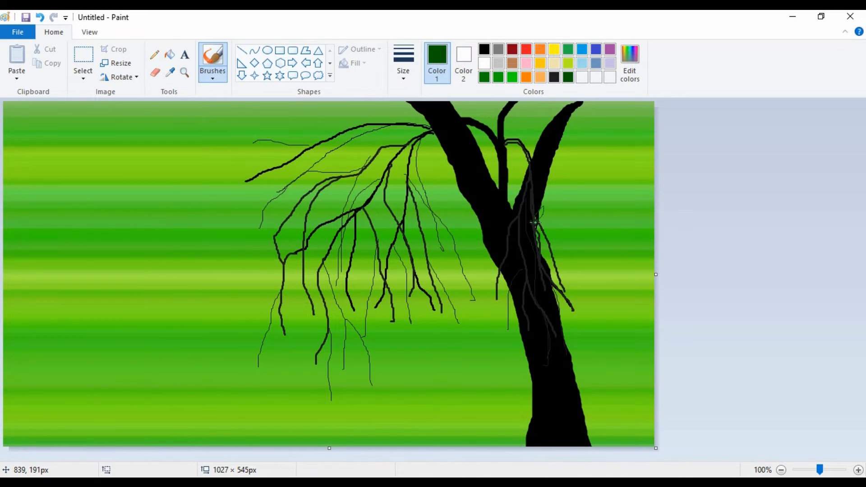
{"action": "mouse_move", "coordinate": [535, 221]}
{"action": "left_mouse_down"}
{"action": "mouse_move", "coordinate": [546, 208]}
{"action": "mouse_move", "coordinate": [534, 220]}
{"action": "mouse_move", "coordinate": [550, 229]}
{"action": "left_mouse_up"}
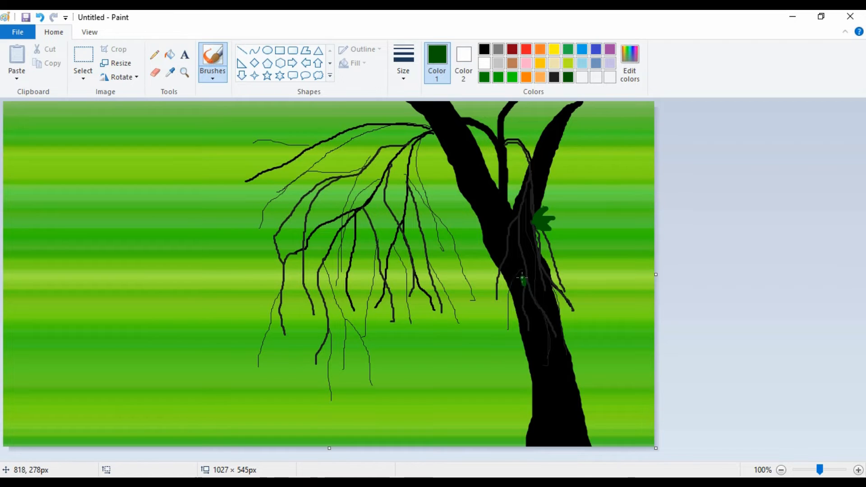
{"action": "left_click_drag", "start_coordinate": [520, 275], "coordinate": [515, 284]}
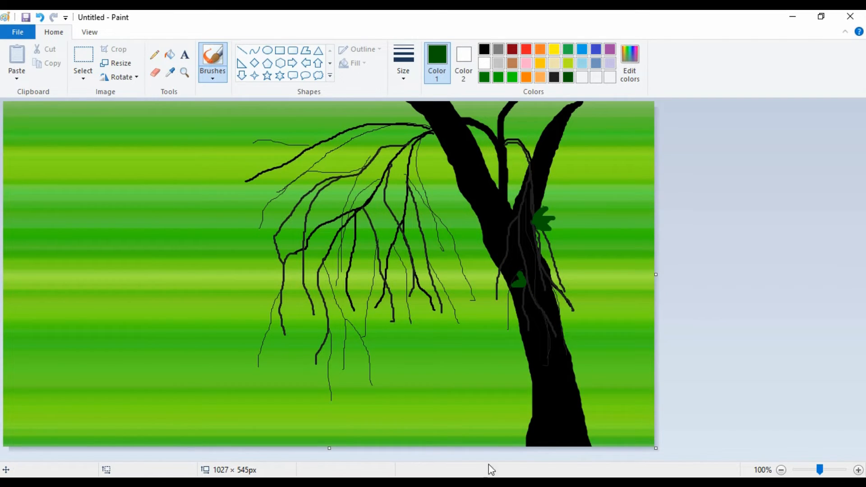
- Paint a bright green three-lobed leaf low on the trunk and colour its left lobe lime
{"action": "left_click", "coordinate": [568, 49]}
{"action": "left_click", "coordinate": [512, 78]}
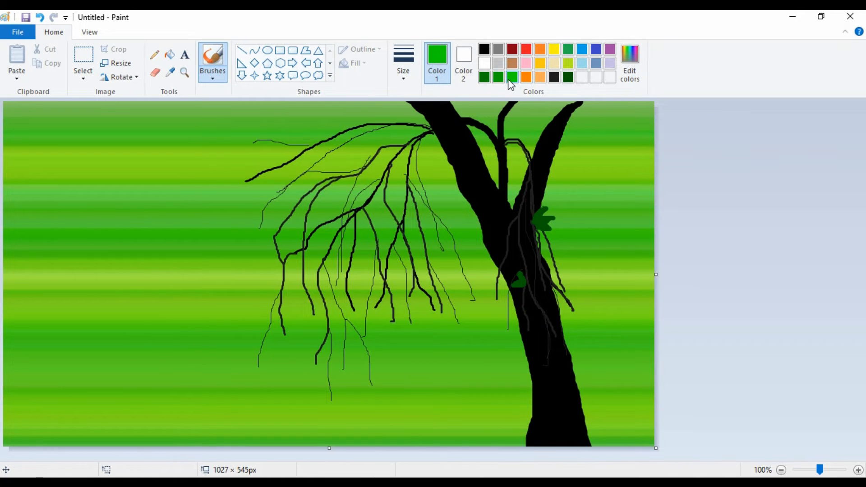
{"action": "left_click", "coordinate": [545, 350]}
{"action": "left_click_drag", "start_coordinate": [545, 349], "coordinate": [539, 357]}
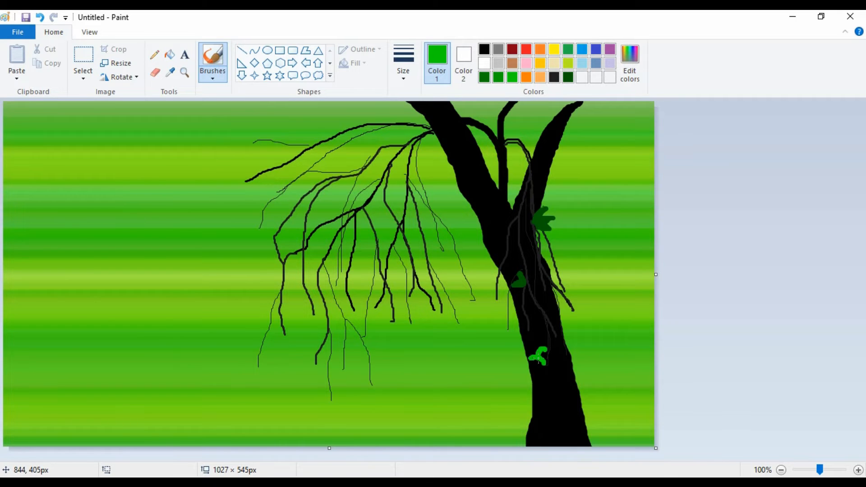
{"action": "left_click", "coordinate": [534, 356]}
{"action": "left_click", "coordinate": [535, 358]}
{"action": "left_click", "coordinate": [568, 64]}
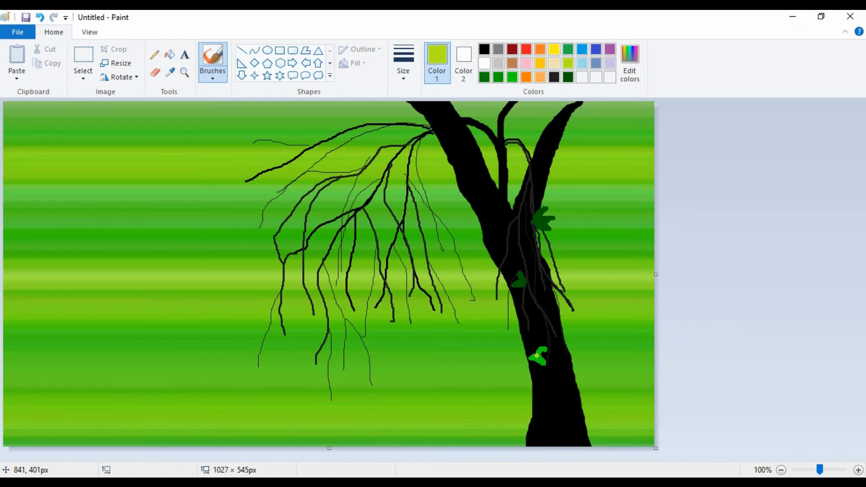
{"action": "left_click_drag", "start_coordinate": [533, 350], "coordinate": [539, 357]}
- Add short bright green stems to the leaves on the trunk
{"action": "left_click", "coordinate": [514, 79]}
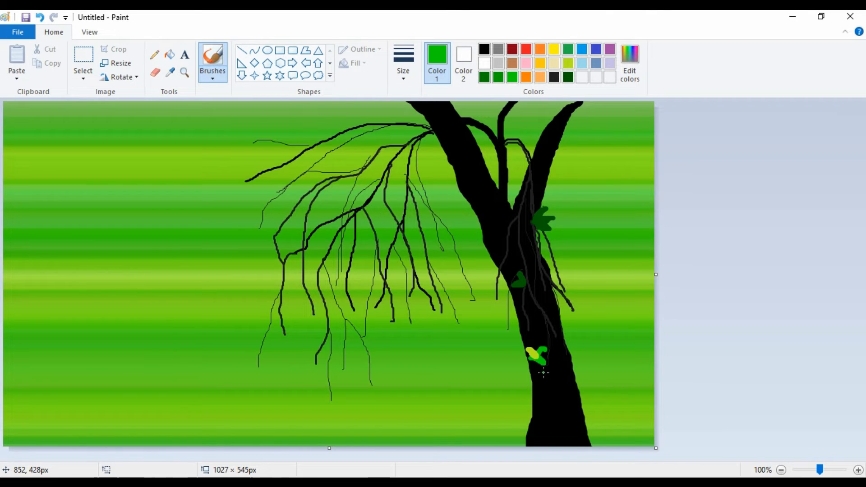
{"action": "left_click_drag", "start_coordinate": [544, 362], "coordinate": [550, 367]}
{"action": "left_click_drag", "start_coordinate": [524, 285], "coordinate": [531, 289]}
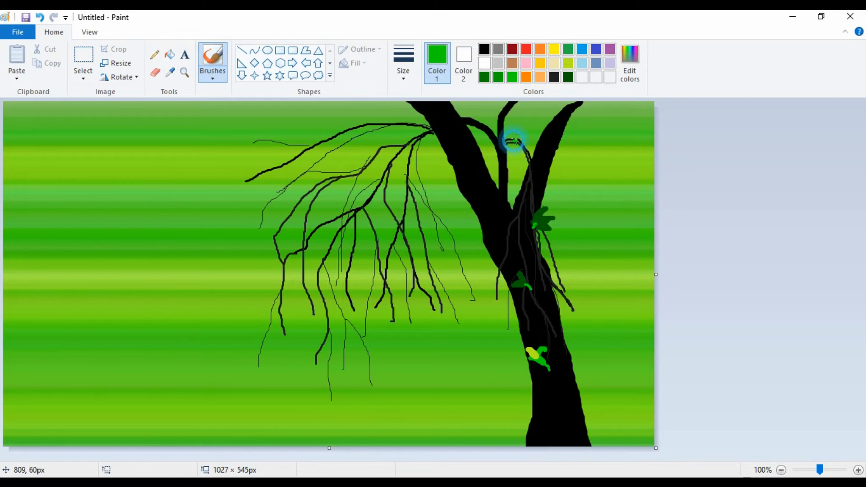
- Paint a small lobed leaf on the short twig between the upper limbs in bright green and medium green
{"action": "left_click_drag", "start_coordinate": [515, 140], "coordinate": [516, 131]}
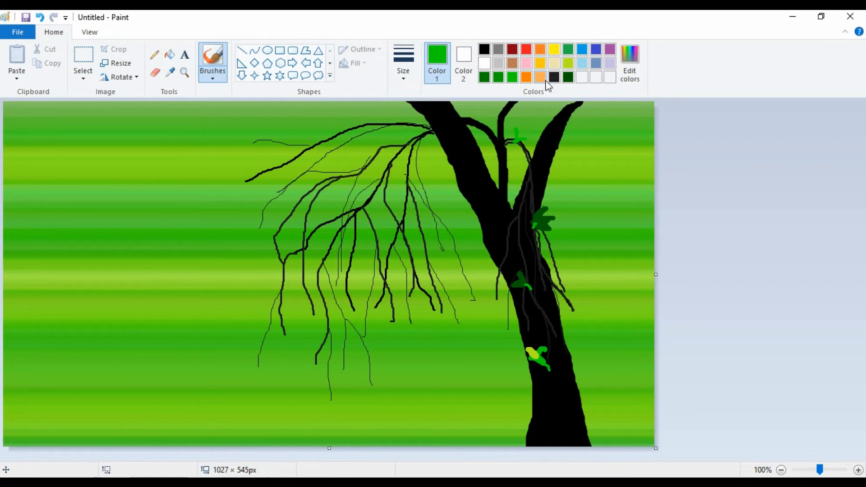
{"action": "left_click", "coordinate": [498, 76]}
{"action": "left_click_drag", "start_coordinate": [515, 139], "coordinate": [515, 140]}
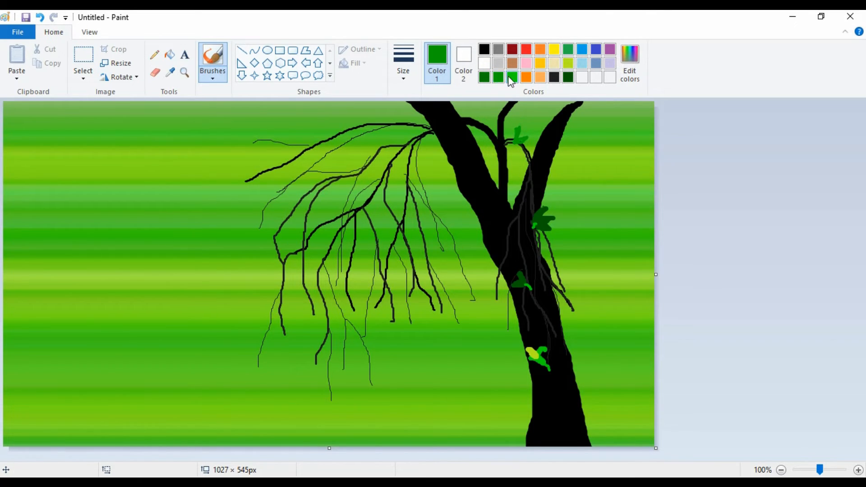
- Paint medium green leaves along the longest upper-left branch and at the tips of the leftmost twigs
{"action": "mouse_move", "coordinate": [269, 170]}
{"action": "left_mouse_down"}
{"action": "mouse_move", "coordinate": [257, 162]}
{"action": "mouse_move", "coordinate": [280, 158]}
{"action": "mouse_move", "coordinate": [267, 153]}
{"action": "left_mouse_up"}
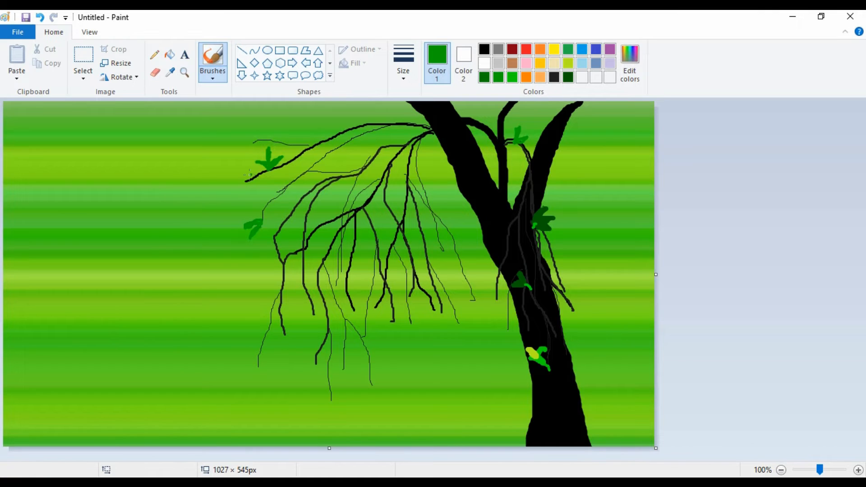
{"action": "mouse_move", "coordinate": [246, 180]}
{"action": "left_mouse_down"}
{"action": "mouse_move", "coordinate": [236, 189]}
{"action": "mouse_move", "coordinate": [243, 178]}
{"action": "mouse_move", "coordinate": [253, 184]}
{"action": "left_mouse_up"}
{"action": "left_click_drag", "start_coordinate": [366, 120], "coordinate": [380, 116]}
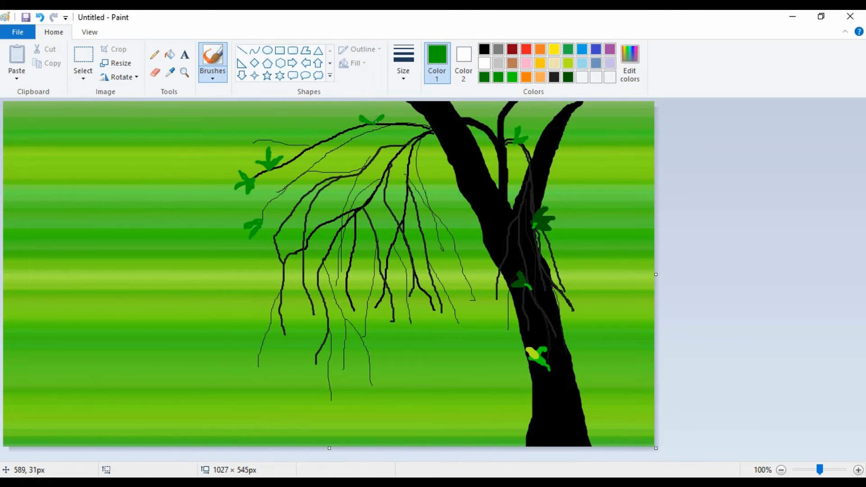
- Paint two dark green lobed leaves, one where the left branches begin and one on the right limb
{"action": "left_click", "coordinate": [484, 77]}
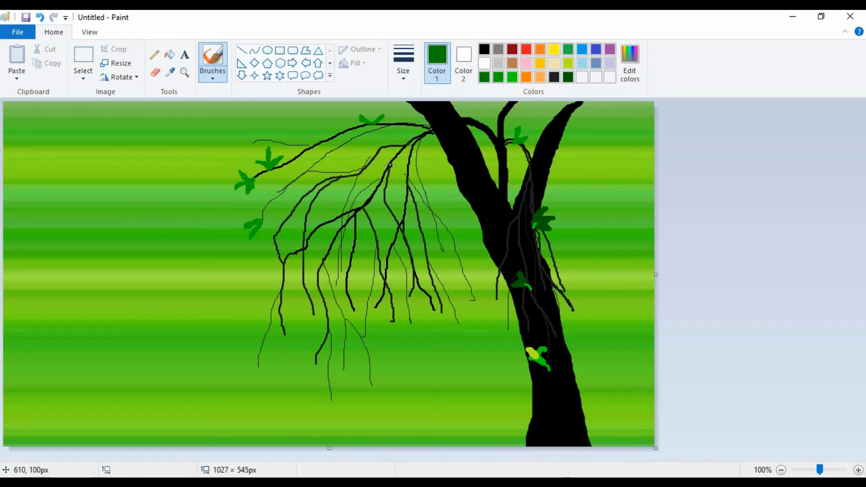
{"action": "left_click_drag", "start_coordinate": [407, 143], "coordinate": [413, 132]}
{"action": "mouse_move", "coordinate": [545, 127]}
{"action": "left_mouse_down"}
{"action": "mouse_move", "coordinate": [545, 139]}
{"action": "mouse_move", "coordinate": [539, 128]}
{"action": "left_mouse_up"}
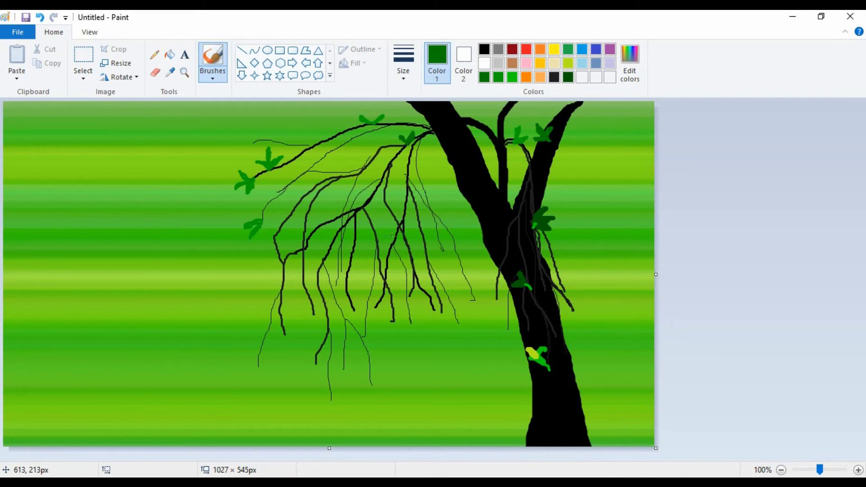
- Draw thin black drooping twigs from the trunk's left edge just below the fork
{"action": "left_click", "coordinate": [484, 49]}
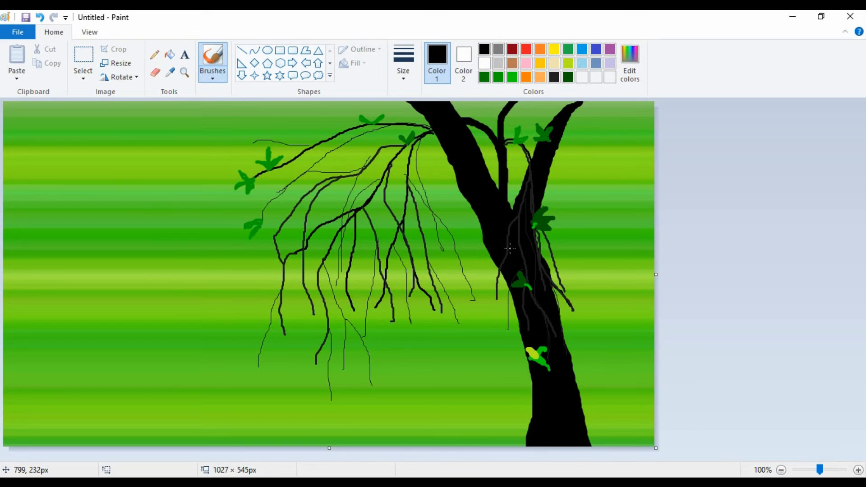
{"action": "left_click_drag", "start_coordinate": [503, 205], "coordinate": [469, 266]}
{"action": "mouse_move", "coordinate": [488, 228]}
{"action": "left_mouse_down"}
{"action": "mouse_move", "coordinate": [451, 251]}
{"action": "mouse_move", "coordinate": [436, 334]}
{"action": "left_mouse_up"}
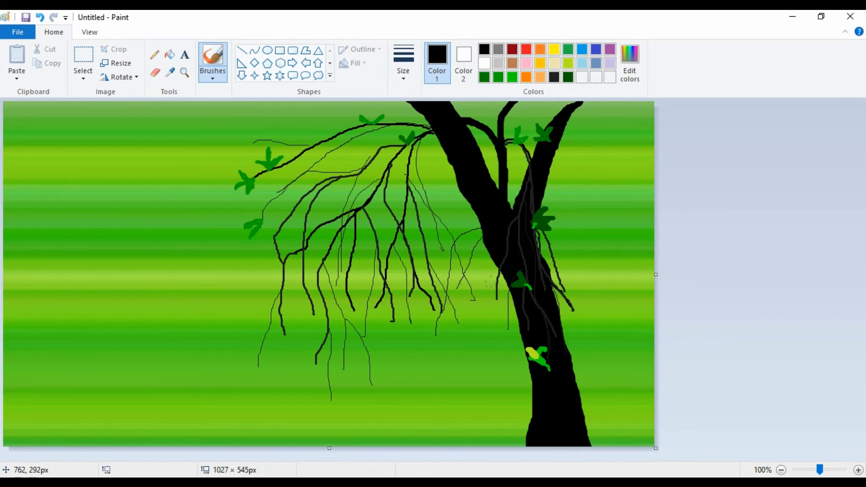
{"action": "left_click_drag", "start_coordinate": [482, 238], "coordinate": [459, 275]}
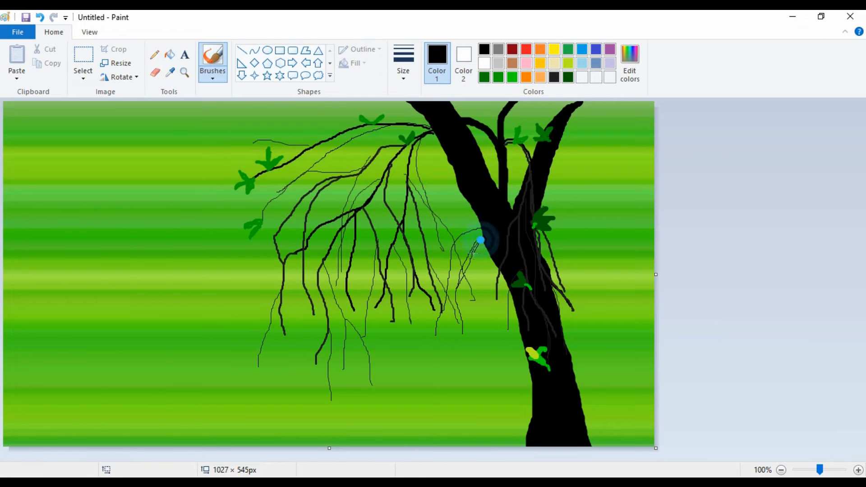
{"action": "left_click_drag", "start_coordinate": [475, 241], "coordinate": [480, 320]}
{"action": "left_click_drag", "start_coordinate": [480, 227], "coordinate": [436, 249]}
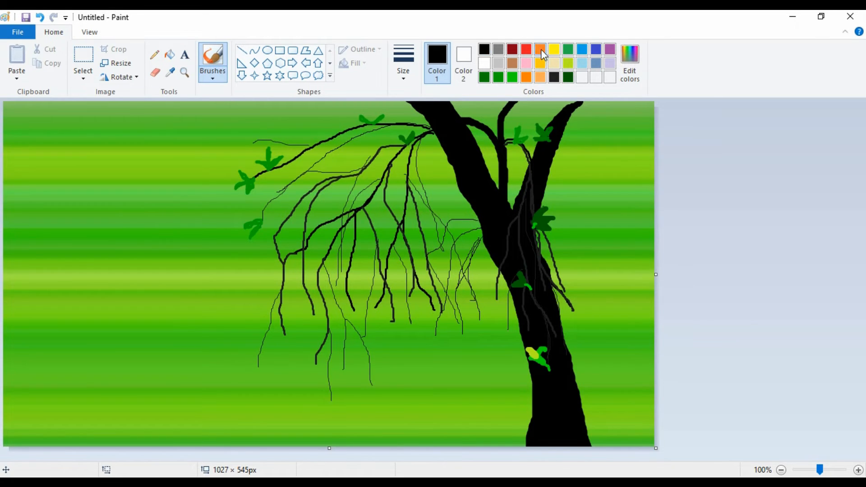
- Draw a round orange fruit about 15 × 15 px on the upper left branch, with orange outline and solid orange fill
{"action": "left_click", "coordinate": [526, 76]}
{"action": "left_click", "coordinate": [267, 50]}
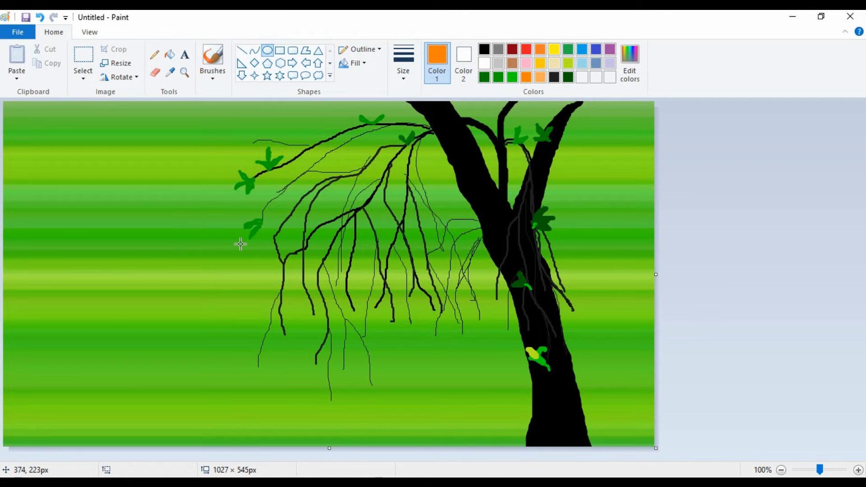
{"action": "left_click", "coordinate": [465, 59]}
{"action": "left_click", "coordinate": [526, 76]}
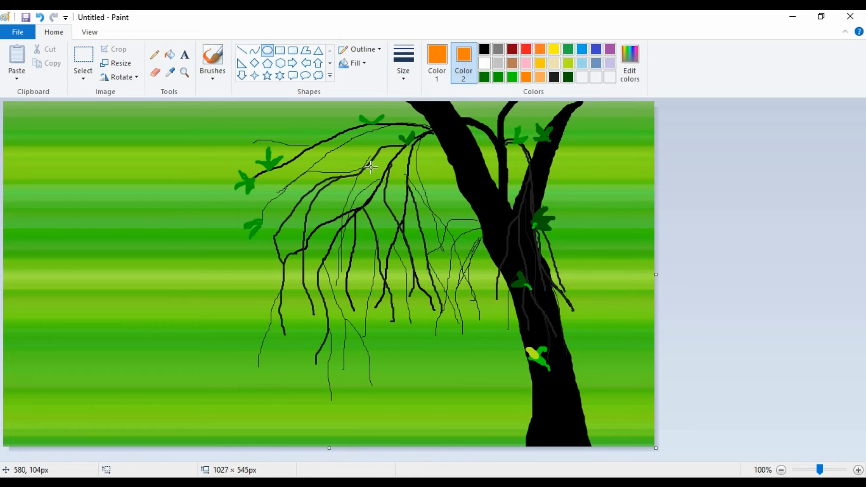
{"action": "left_click_drag", "start_coordinate": [381, 167], "coordinate": [372, 158]}
{"action": "left_click", "coordinate": [353, 64]}
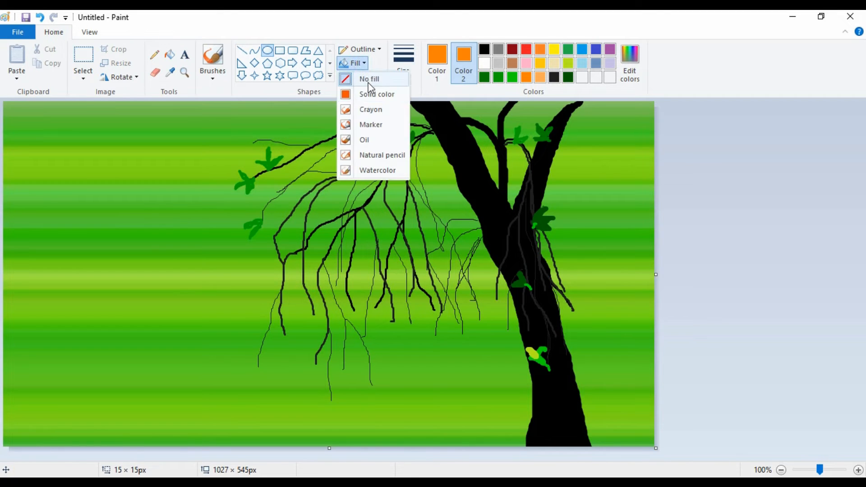
{"action": "left_click", "coordinate": [348, 96]}
{"action": "left_click", "coordinate": [355, 181]}
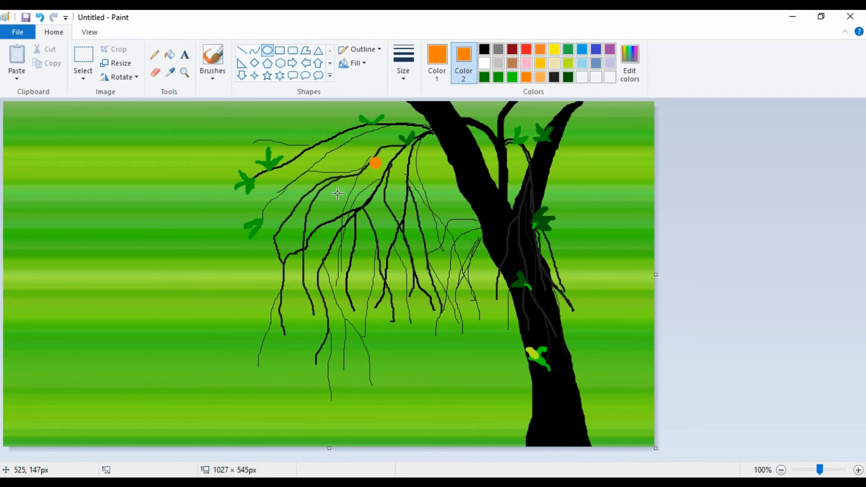
- Add five orange fruits along the outer left branches, two of them overlapping near the first fruit
{"action": "mouse_move", "coordinate": [349, 187]}
{"action": "left_mouse_down"}
{"action": "mouse_move", "coordinate": [355, 177]}
{"action": "mouse_move", "coordinate": [334, 185]}
{"action": "mouse_move", "coordinate": [347, 176]}
{"action": "left_mouse_up"}
{"action": "left_click", "coordinate": [331, 180]}
{"action": "left_click_drag", "start_coordinate": [287, 195], "coordinate": [297, 183]}
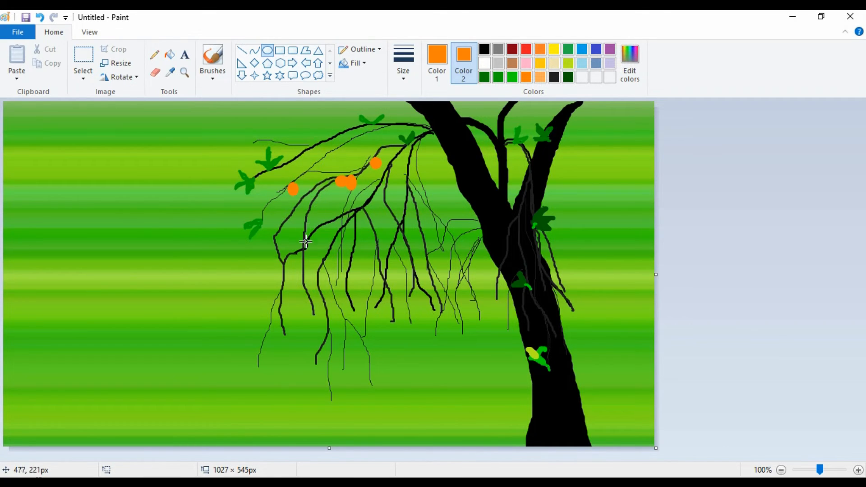
{"action": "left_click_drag", "start_coordinate": [271, 259], "coordinate": [279, 248]}
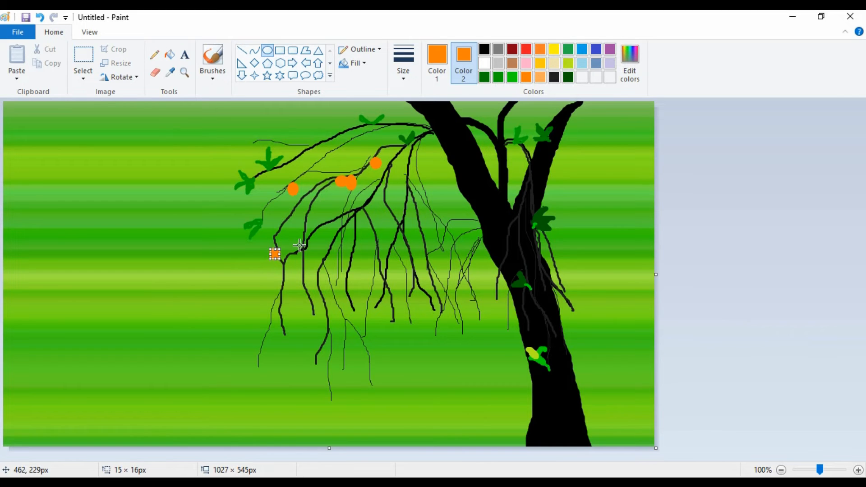
{"action": "left_click", "coordinate": [303, 231]}
{"action": "left_click_drag", "start_coordinate": [285, 279], "coordinate": [288, 271]}
{"action": "left_click", "coordinate": [305, 272]}
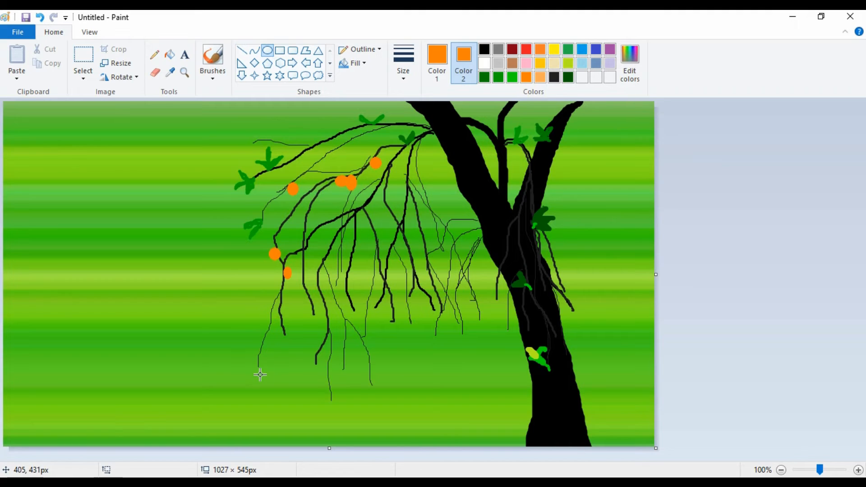
- Add orange fruits at the tips of the leftmost hanging twigs and one in the middle of the drooping branches
{"action": "left_click_drag", "start_coordinate": [259, 374], "coordinate": [265, 346]}
{"action": "left_click", "coordinate": [274, 348]}
{"action": "left_click", "coordinate": [264, 345]}
{"action": "left_click", "coordinate": [318, 354]}
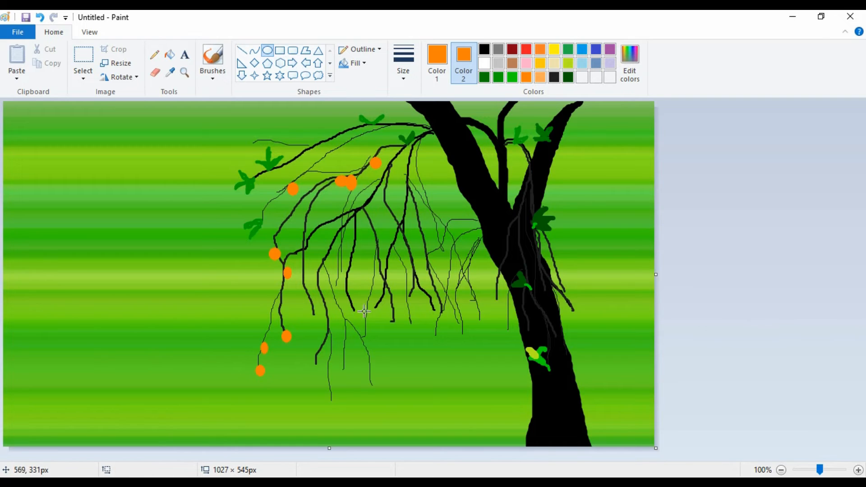
{"action": "left_click_drag", "start_coordinate": [334, 287], "coordinate": [342, 278]}
{"action": "left_click", "coordinate": [379, 250]}
- Set outline and fill to gold and draw three solid fruits on the middle and right-hand drooping twigs
{"action": "left_click", "coordinate": [541, 63]}
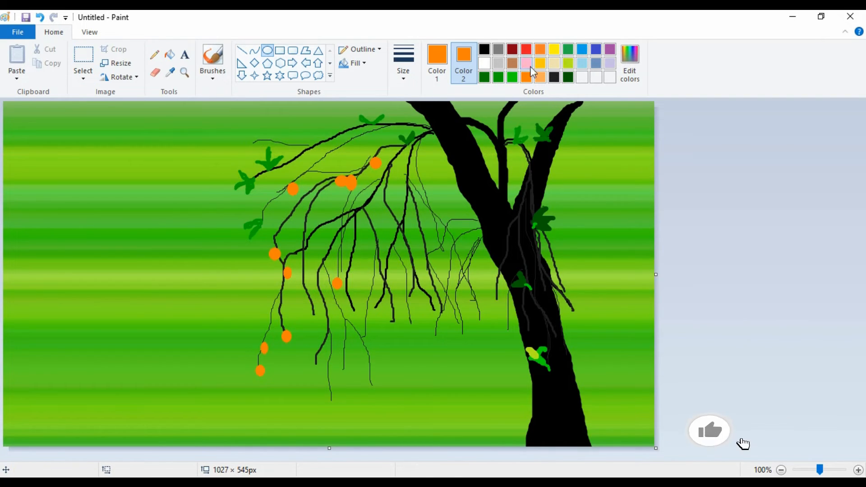
{"action": "left_click", "coordinate": [438, 63]}
{"action": "left_click", "coordinate": [540, 63]}
{"action": "left_click_drag", "start_coordinate": [338, 230], "coordinate": [346, 240]}
{"action": "left_click", "coordinate": [403, 306]}
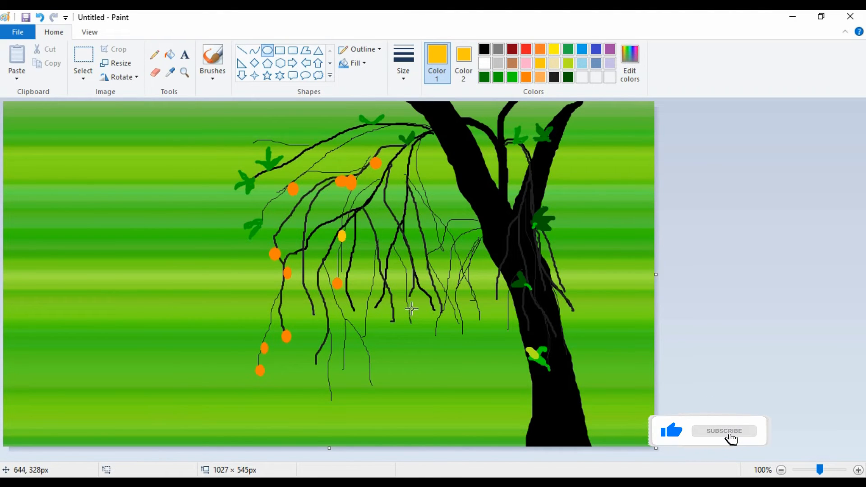
{"action": "left_click_drag", "start_coordinate": [412, 304], "coordinate": [403, 292]}
{"action": "left_click", "coordinate": [436, 323]}
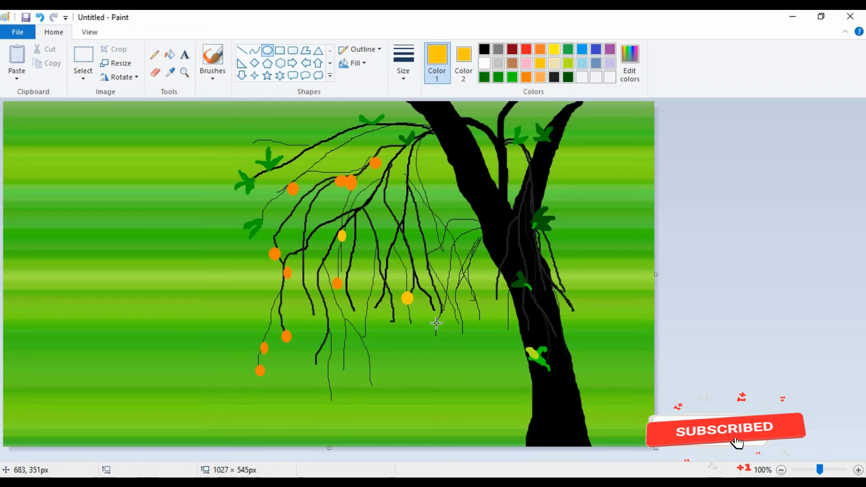
{"action": "left_click_drag", "start_coordinate": [444, 256], "coordinate": [437, 246]}
{"action": "left_click", "coordinate": [436, 286]}
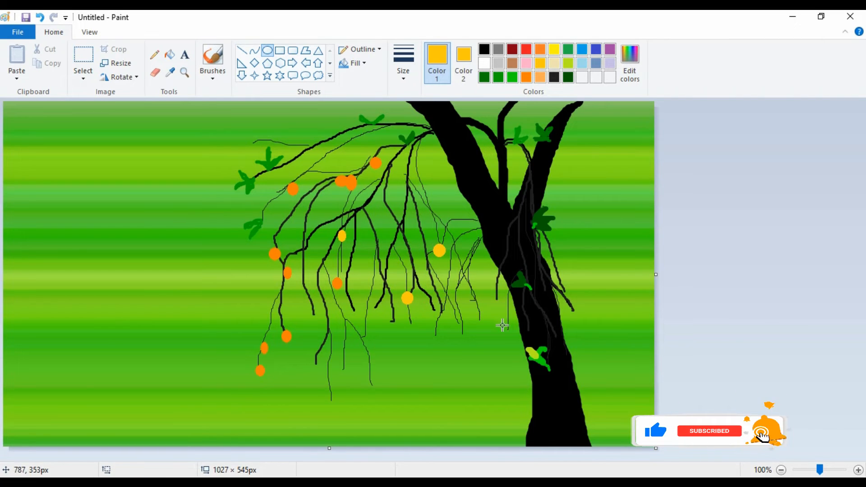
- Draw five small gold fruits on the twigs hanging over the middle of the trunk
{"action": "left_click_drag", "start_coordinate": [518, 335], "coordinate": [549, 288]}
{"action": "left_click", "coordinate": [545, 322]}
{"action": "left_click", "coordinate": [543, 307]}
{"action": "left_click", "coordinate": [562, 308]}
{"action": "left_click", "coordinate": [532, 290]}
{"action": "left_click", "coordinate": [539, 276]}
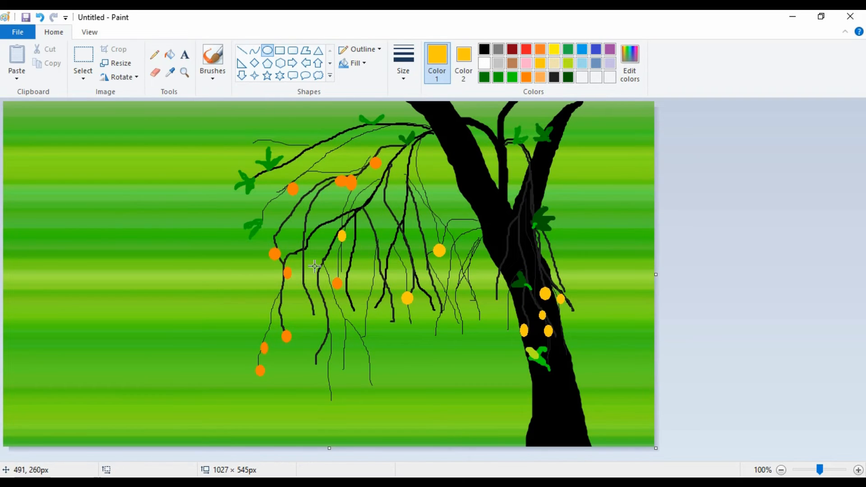
- Draw three gold fruits on the lowest hanging twigs, two at the tips and one partway along the rightmost
{"action": "left_click_drag", "start_coordinate": [324, 396], "coordinate": [334, 406]}
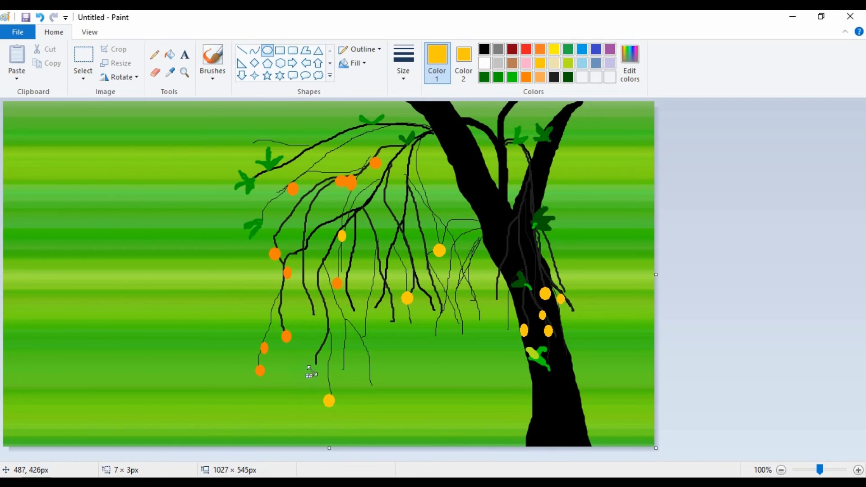
{"action": "left_click_drag", "start_coordinate": [312, 372], "coordinate": [313, 364]}
{"action": "left_click", "coordinate": [360, 365]}
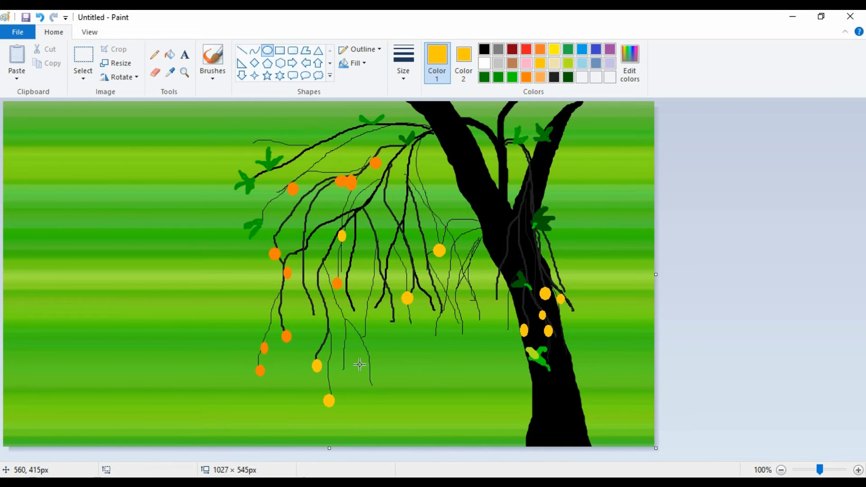
{"action": "left_click_drag", "start_coordinate": [360, 348], "coordinate": [369, 334]}
{"action": "left_click", "coordinate": [366, 381]}
- Draw a fruit about 15 × 16 px at the lowest right twig's tip and make its outline and fill light orange
{"action": "left_click_drag", "start_coordinate": [367, 395], "coordinate": [371, 389]}
{"action": "left_click", "coordinate": [540, 48]}
{"action": "left_click", "coordinate": [468, 55]}
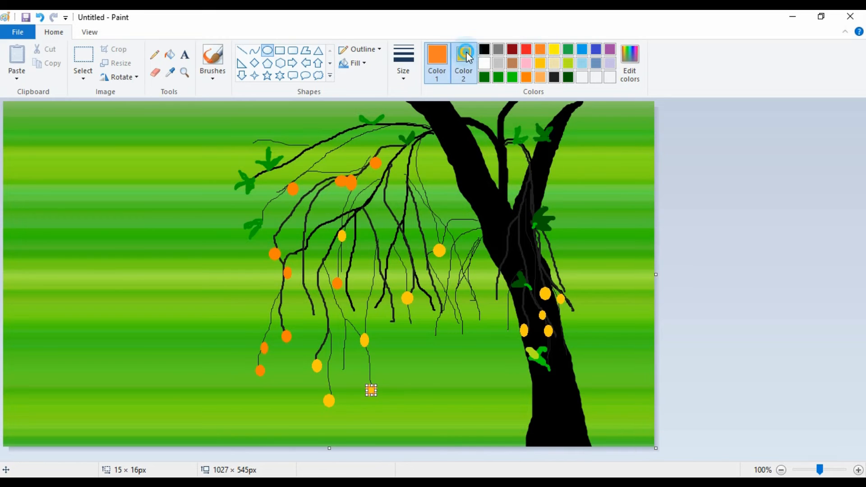
{"action": "left_click", "coordinate": [540, 49]}
{"action": "left_click", "coordinate": [339, 307]}
- Add two light orange fruits, one at the inner left branch tip and one just above the leftmost branch's end fruit
{"action": "mouse_move", "coordinate": [313, 327]}
{"action": "left_mouse_down"}
{"action": "mouse_move", "coordinate": [321, 313]}
{"action": "mouse_move", "coordinate": [316, 319]}
{"action": "left_mouse_up"}
{"action": "left_click", "coordinate": [367, 315]}
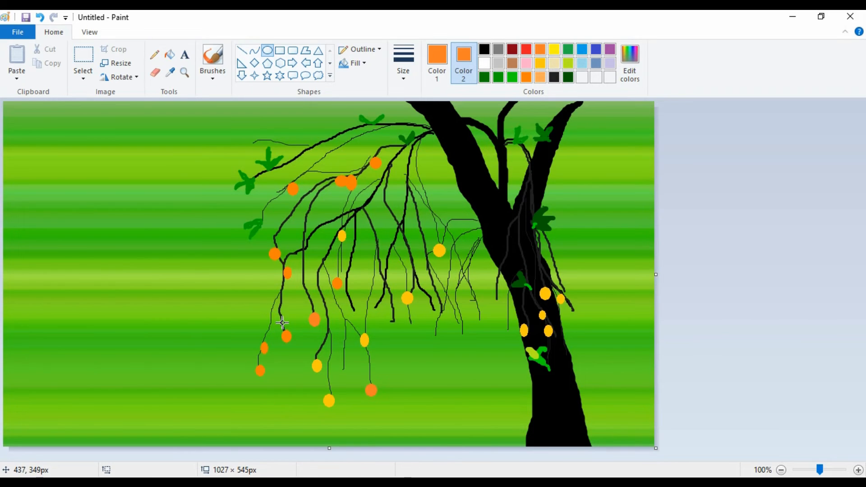
{"action": "left_click_drag", "start_coordinate": [277, 320], "coordinate": [283, 311]}
{"action": "left_click", "coordinate": [327, 366]}
- Draw a light orange fruit above the gold one at the thick low branch's tip and nudge it left onto the branch
{"action": "mouse_move", "coordinate": [332, 348]}
{"action": "left_mouse_down"}
{"action": "mouse_move", "coordinate": [339, 348]}
{"action": "mouse_move", "coordinate": [326, 348]}
{"action": "left_mouse_up"}
{"action": "key", "text": "Left"}
{"action": "key", "text": "Left"}
{"action": "key", "text": "Left"}
{"action": "key", "text": "Left"}
{"action": "key", "text": "Left"}
{"action": "key", "text": "Left"}
{"action": "key", "text": "Left"}
{"action": "key", "text": "Left"}
{"action": "key", "text": "Left"}
{"action": "key", "text": "Left"}
{"action": "key", "text": "Left"}
{"action": "key", "text": "ctrl+z"}
{"action": "left_click", "coordinate": [344, 357]}
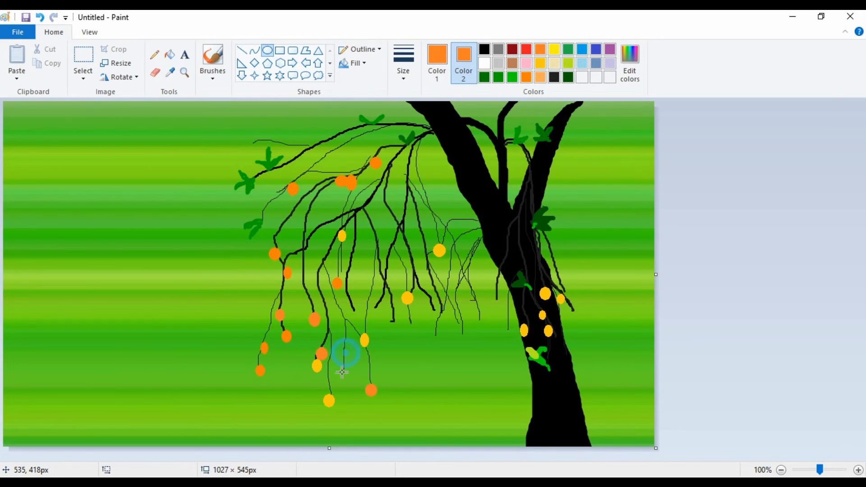
- Add a light orange fruit about 11 × 12 px above the lowest gold fruit and another at a middle branch tip
{"action": "left_click_drag", "start_coordinate": [325, 390], "coordinate": [332, 384]}
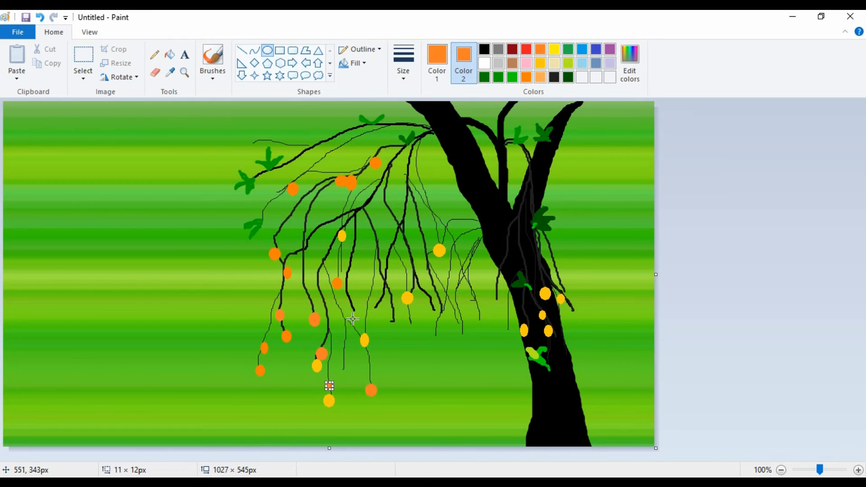
{"action": "left_click", "coordinate": [355, 285]}
{"action": "left_click_drag", "start_coordinate": [387, 330], "coordinate": [396, 319]}
{"action": "left_click", "coordinate": [371, 262]}
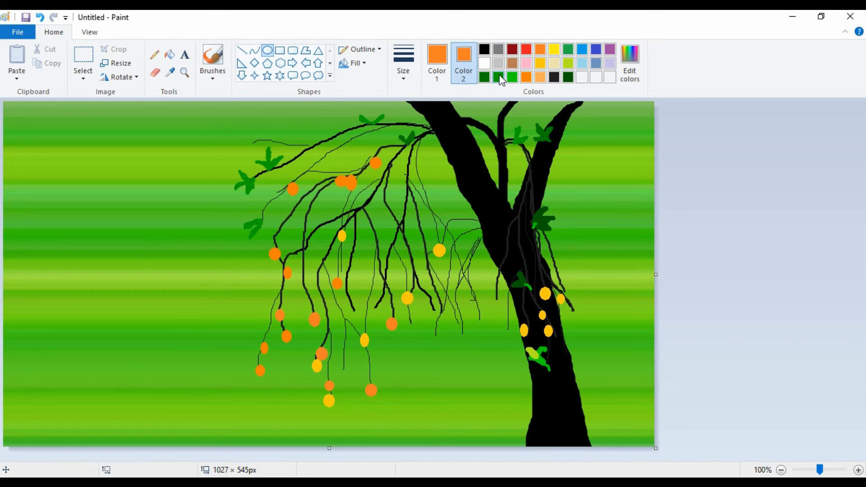
- Touch up the orange fruits on the low left twigs with light orange Airbrush dabs and set the secondary colour to red
{"action": "left_click", "coordinate": [540, 63]}
{"action": "left_click", "coordinate": [212, 78]}
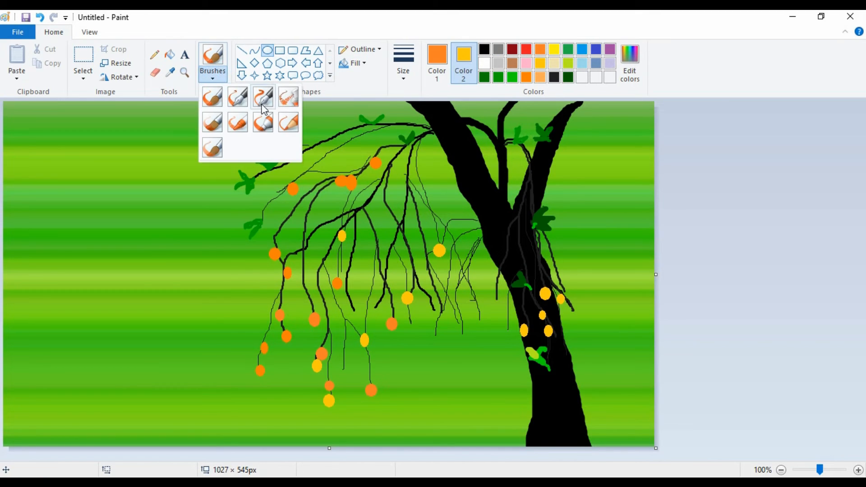
{"action": "left_click", "coordinate": [280, 100]}
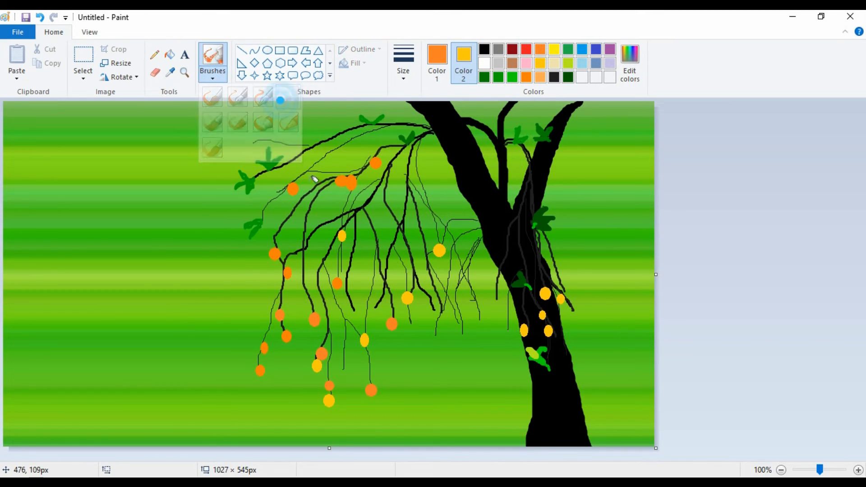
{"action": "left_click", "coordinate": [259, 373]}
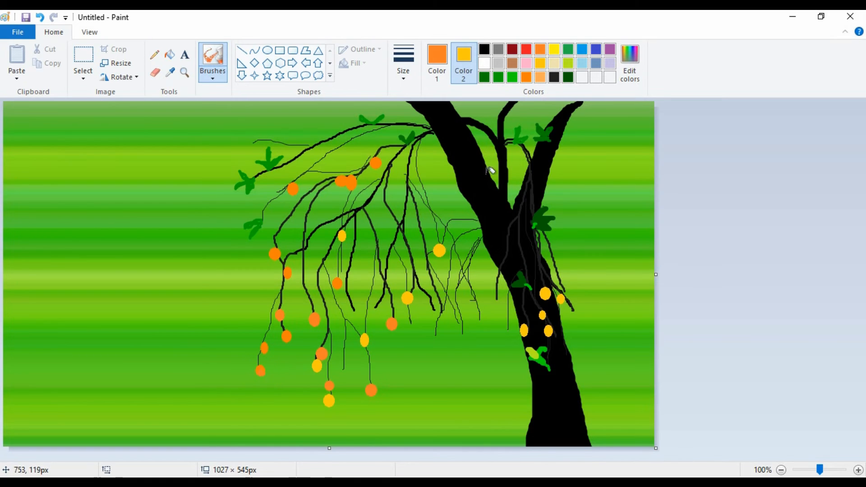
{"action": "left_click", "coordinate": [527, 49]}
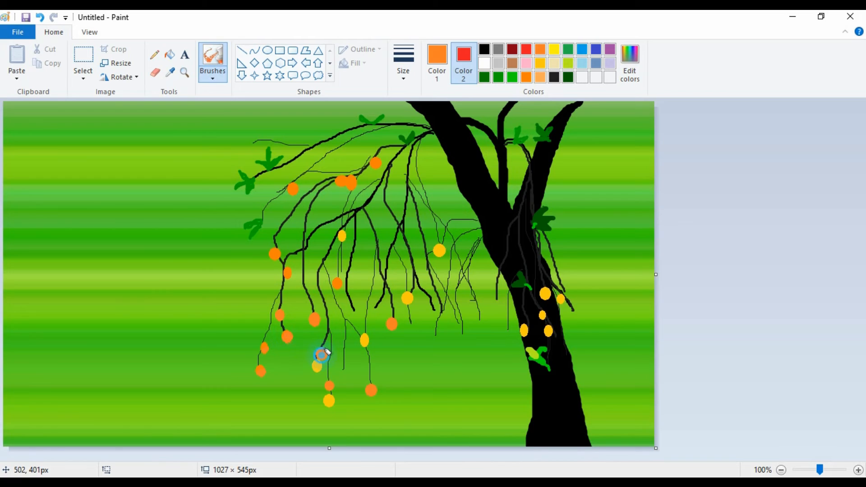
{"action": "left_click", "coordinate": [327, 386]}
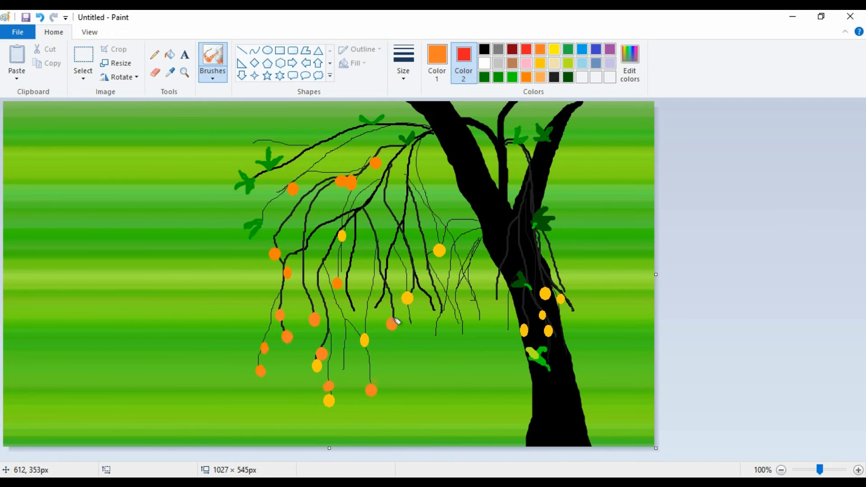
- Set the primary colour to red and dab Airbrush texture onto the orange fruits on the low and middle twigs
{"action": "left_click", "coordinate": [437, 58]}
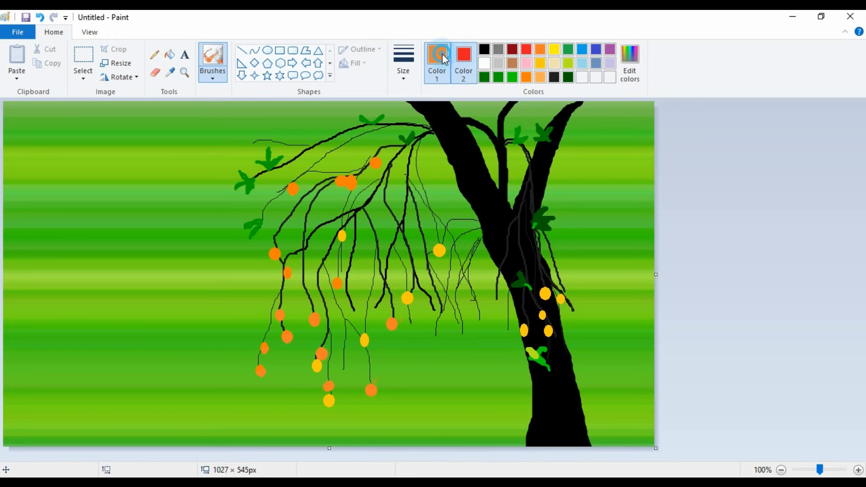
{"action": "left_click", "coordinate": [526, 48]}
{"action": "left_click", "coordinate": [392, 324]}
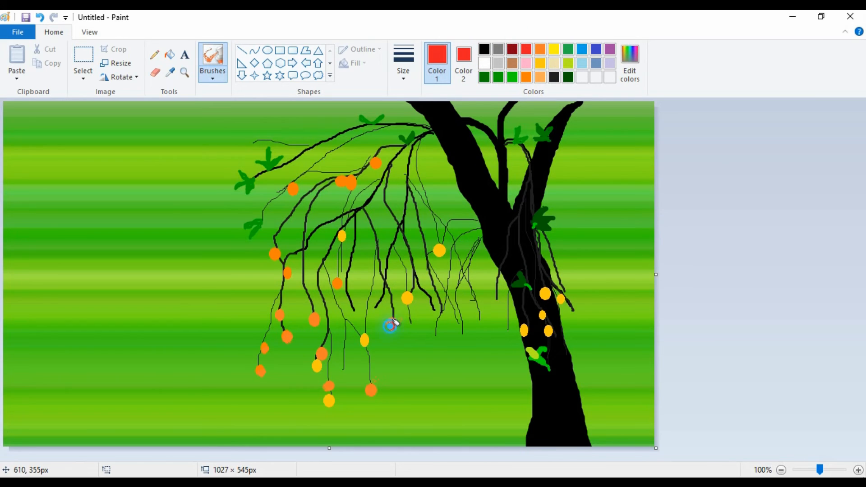
{"action": "left_click", "coordinate": [322, 354]}
{"action": "left_click", "coordinate": [316, 320]}
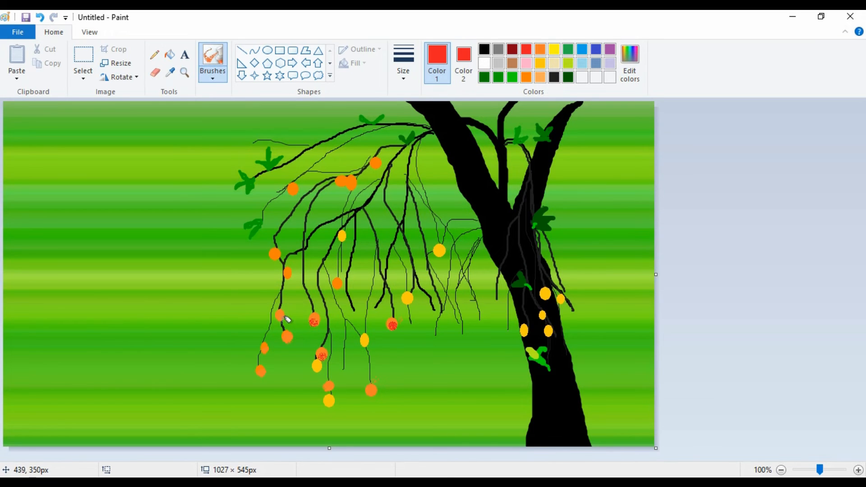
{"action": "left_click", "coordinate": [263, 370]}
{"action": "left_click", "coordinate": [264, 348]}
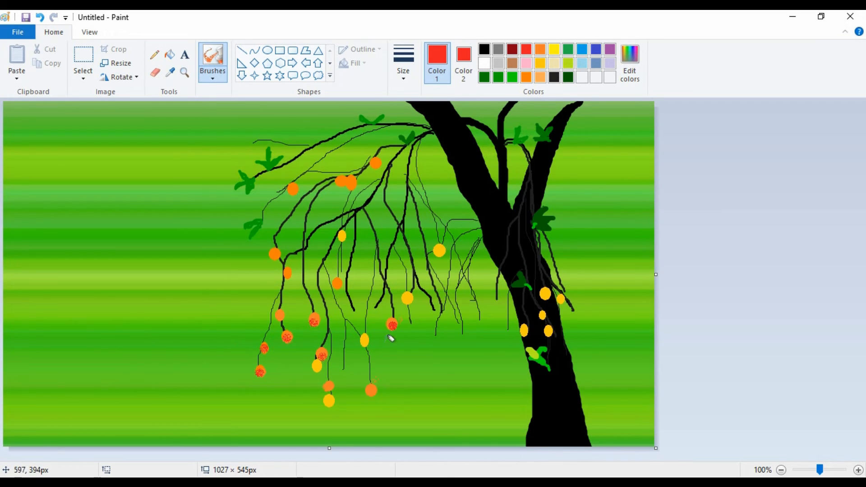
{"action": "left_click", "coordinate": [329, 386]}
{"action": "left_click", "coordinate": [339, 281]}
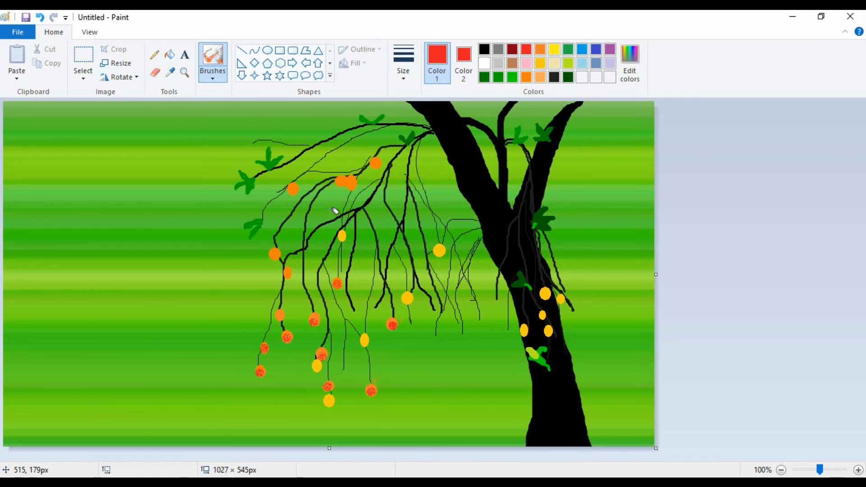
- Airbrush red texture onto the remaining orange fruits along the left branch and the upper branches
{"action": "left_click", "coordinate": [287, 273]}
{"action": "left_click", "coordinate": [280, 314]}
{"action": "left_click", "coordinate": [275, 254]}
{"action": "left_click", "coordinate": [340, 181]}
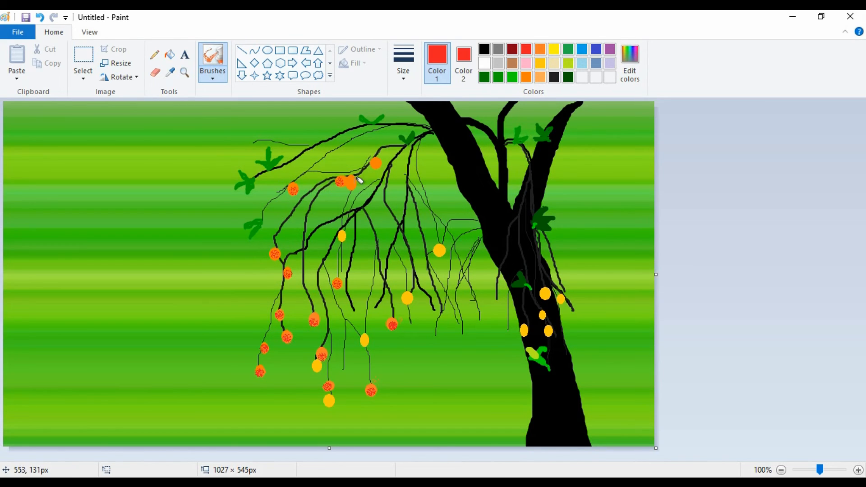
{"action": "left_click", "coordinate": [354, 182]}
{"action": "left_click", "coordinate": [376, 163]}
- Switch the primary colour to orange and airbrush texture onto the gold fruits on the drooping branches
{"action": "left_click", "coordinate": [529, 77]}
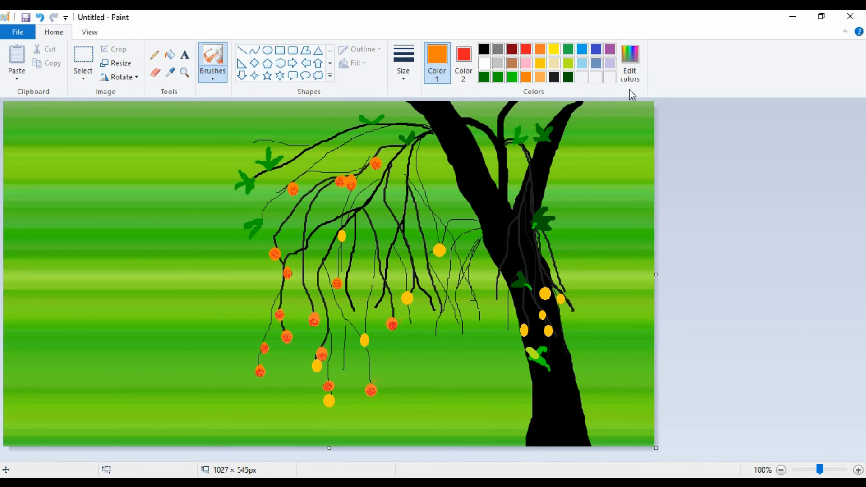
{"action": "left_click", "coordinate": [630, 63]}
{"action": "left_click", "coordinate": [565, 145]}
{"action": "left_click", "coordinate": [365, 340]}
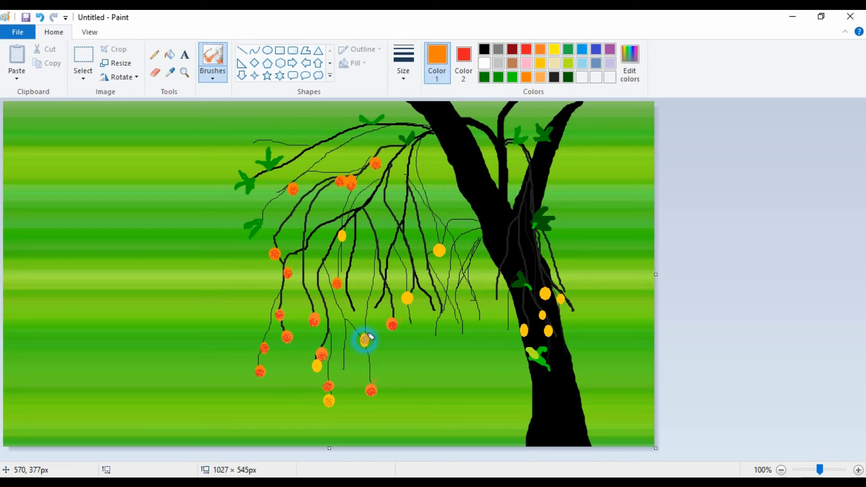
{"action": "left_click", "coordinate": [320, 365]}
{"action": "left_click", "coordinate": [408, 299]}
{"action": "left_click", "coordinate": [441, 251]}
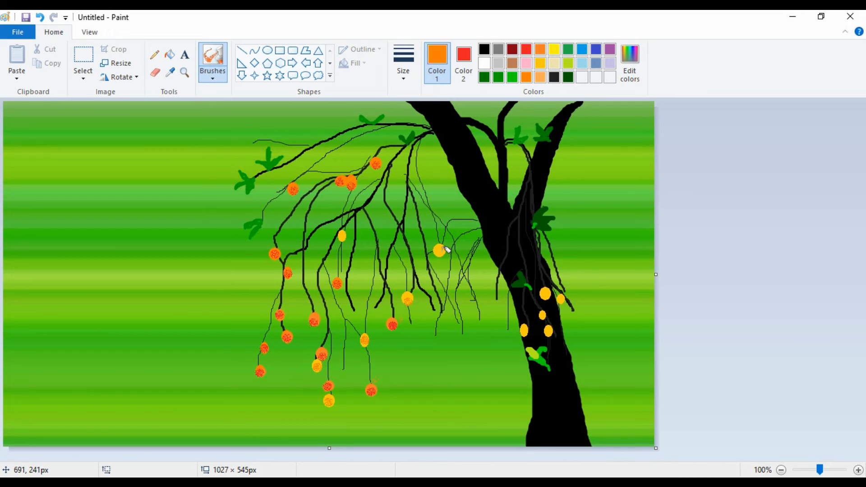
{"action": "left_click", "coordinate": [343, 235]}
- Airbrush orange texture onto the gold fruits in front of the trunk
{"action": "left_click", "coordinate": [525, 331]}
{"action": "left_click", "coordinate": [548, 332]}
{"action": "left_click", "coordinate": [543, 315]}
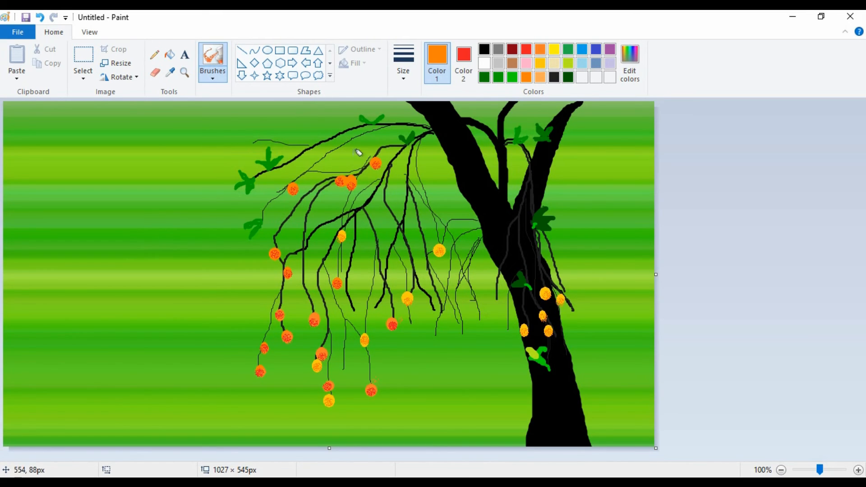
- Draw small green leaves on top of the fruits on the branches and trunk with the Pencil at its thickest size
{"action": "left_click", "coordinate": [512, 77]}
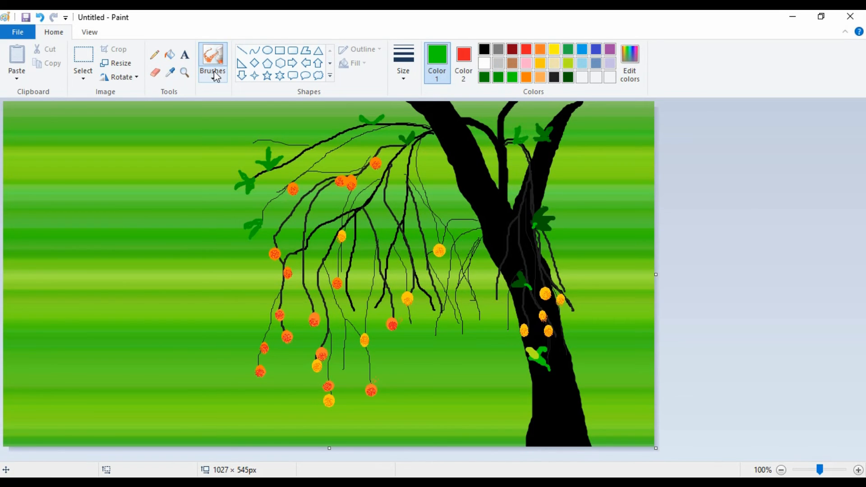
{"action": "left_click", "coordinate": [155, 54]}
{"action": "left_click", "coordinate": [410, 80]}
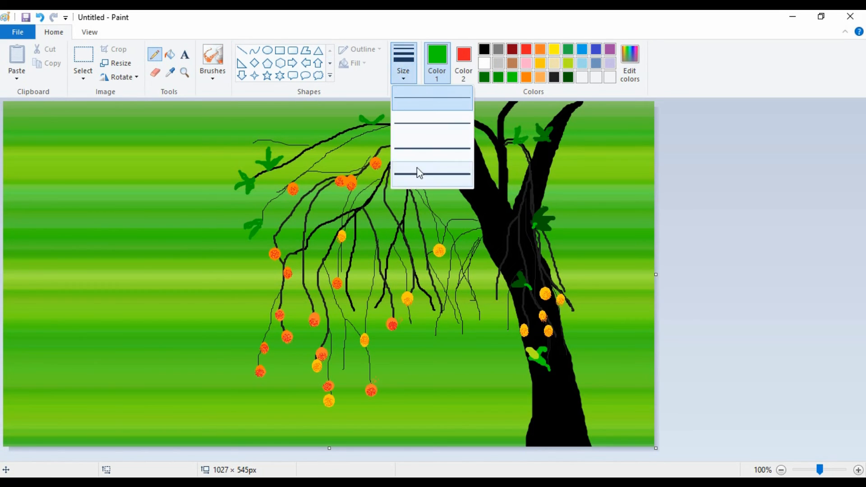
{"action": "left_click", "coordinate": [416, 174]}
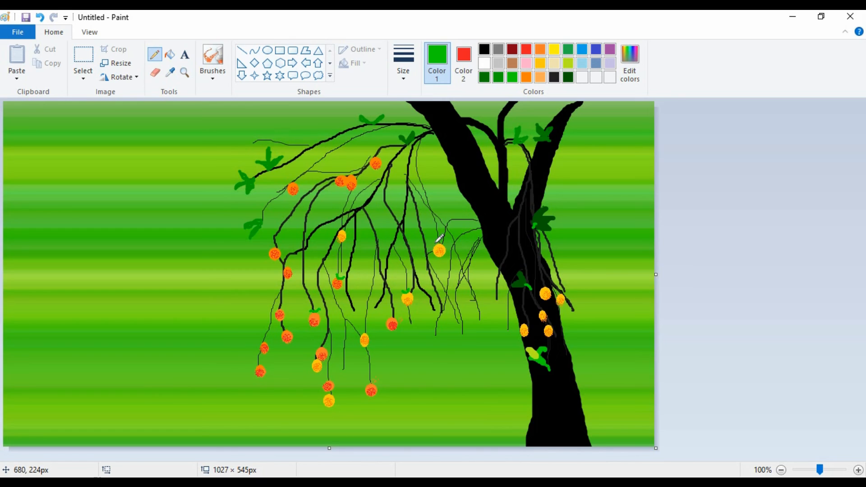
{"action": "left_click_drag", "start_coordinate": [436, 241], "coordinate": [438, 243]}
{"action": "left_click_drag", "start_coordinate": [319, 346], "coordinate": [326, 346]}
{"action": "left_click_drag", "start_coordinate": [260, 338], "coordinate": [262, 341]}
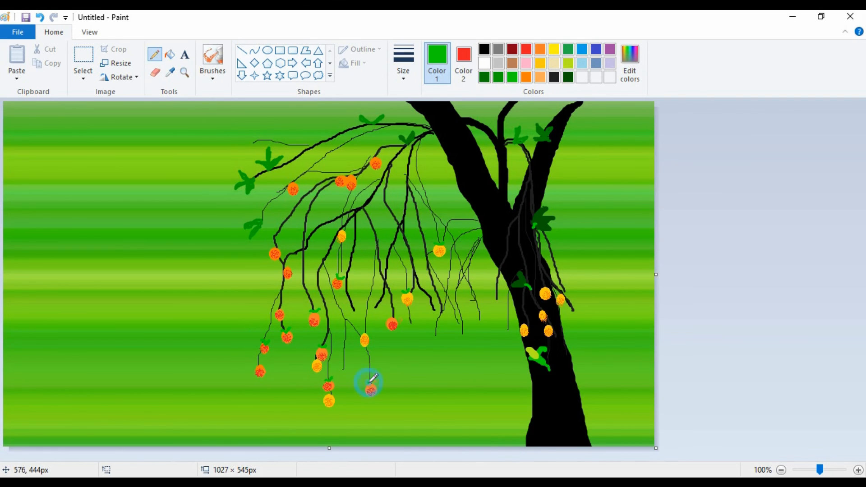
{"action": "mouse_move", "coordinate": [363, 168]}
{"action": "left_mouse_down"}
{"action": "mouse_move", "coordinate": [355, 171]}
{"action": "mouse_move", "coordinate": [375, 157]}
{"action": "left_mouse_up"}
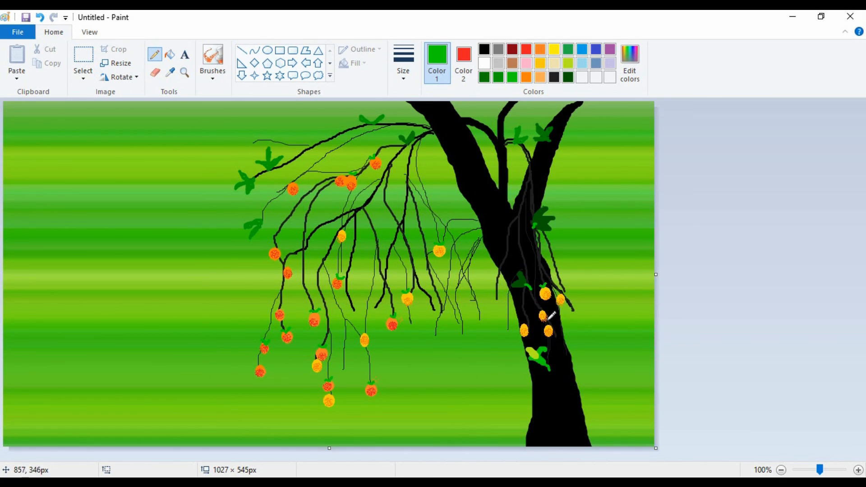
{"action": "left_click", "coordinate": [553, 297]}
- Paint over the yellow-green part of the trunk leaf in green and add small green leaves along the middle twigs and tips
{"action": "left_click_drag", "start_coordinate": [529, 349], "coordinate": [537, 357]}
{"action": "mouse_move", "coordinate": [352, 263]}
{"action": "left_mouse_down"}
{"action": "mouse_move", "coordinate": [357, 269]}
{"action": "mouse_move", "coordinate": [362, 244]}
{"action": "left_mouse_up"}
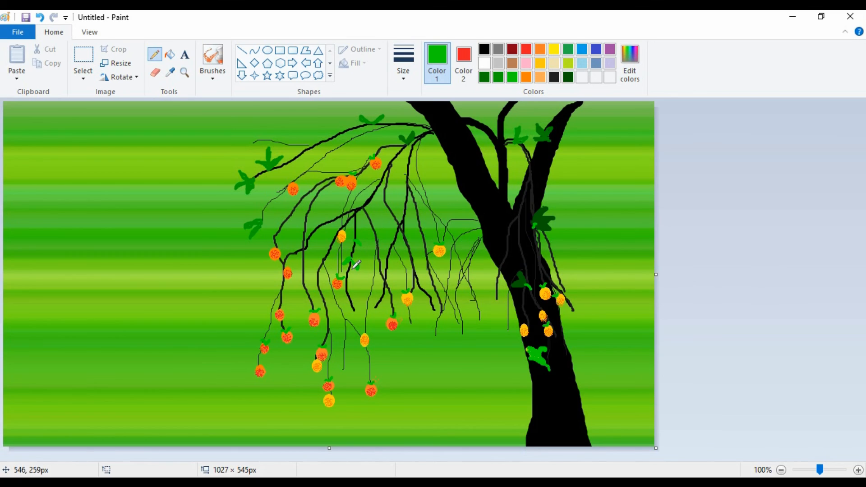
{"action": "left_click_drag", "start_coordinate": [353, 308], "coordinate": [357, 313]}
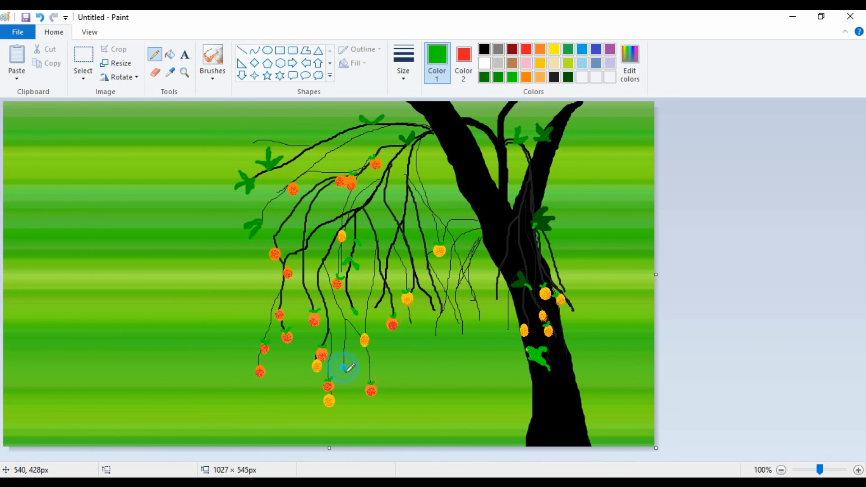
{"action": "left_click_drag", "start_coordinate": [340, 355], "coordinate": [353, 355]}
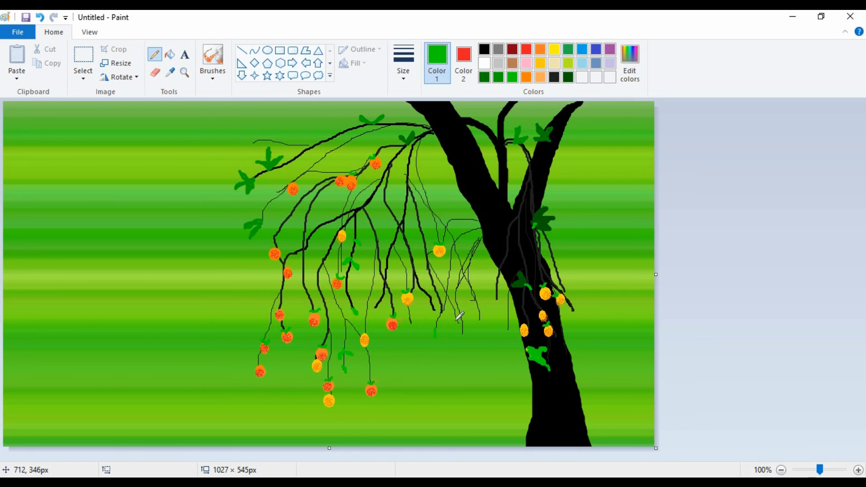
{"action": "left_click_drag", "start_coordinate": [454, 321], "coordinate": [465, 335]}
- Thicken the left branches where they join the trunk with black Pencil strokes
{"action": "left_click", "coordinate": [541, 49]}
{"action": "left_click", "coordinate": [484, 48]}
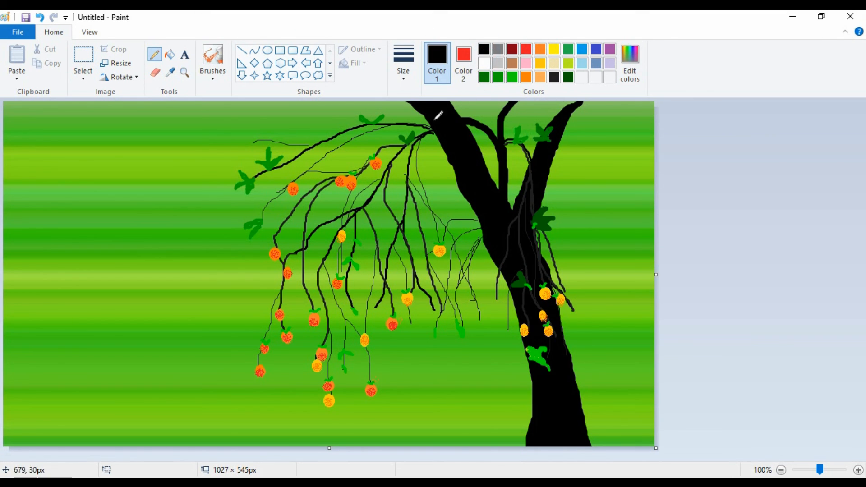
{"action": "left_click_drag", "start_coordinate": [433, 135], "coordinate": [439, 133]}
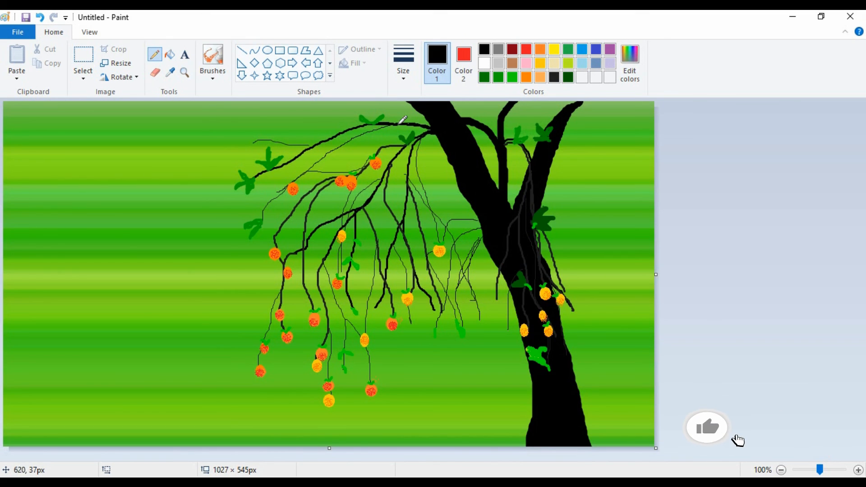
{"action": "mouse_move", "coordinate": [411, 145]}
{"action": "left_mouse_down"}
{"action": "mouse_move", "coordinate": [440, 132]}
{"action": "mouse_move", "coordinate": [426, 136]}
{"action": "mouse_move", "coordinate": [447, 138]}
{"action": "mouse_move", "coordinate": [448, 148]}
{"action": "mouse_move", "coordinate": [428, 137]}
{"action": "left_mouse_up"}
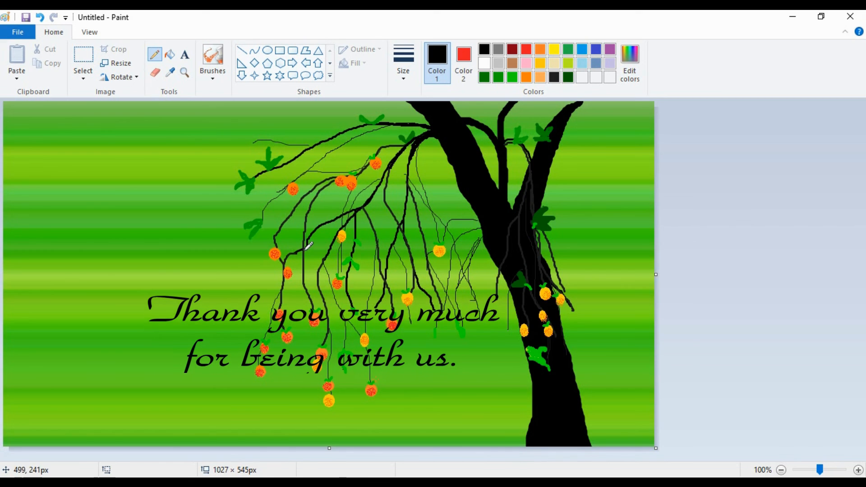
- Try a solid light orange circle of 170 × 170 px in the picture's upper-left corner, reposition it and undo it
{"action": "left_click", "coordinate": [542, 49]}
{"action": "left_click", "coordinate": [267, 51]}
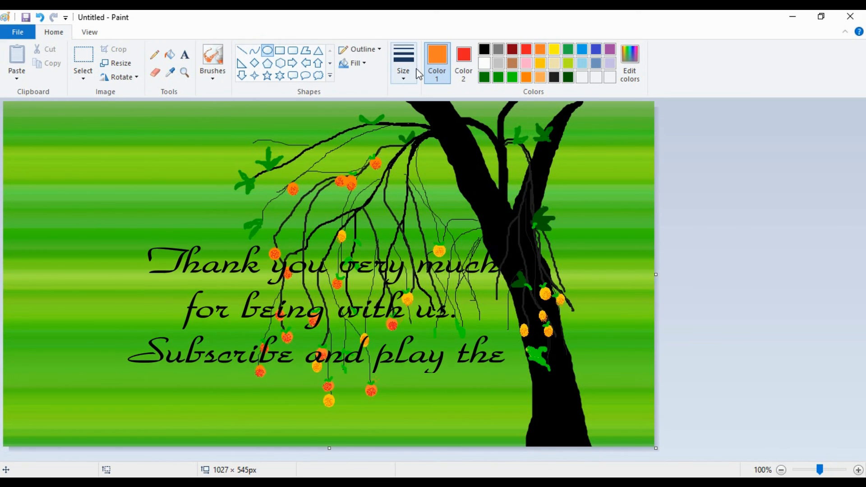
{"action": "left_click", "coordinate": [464, 63]}
{"action": "left_click", "coordinate": [541, 50]}
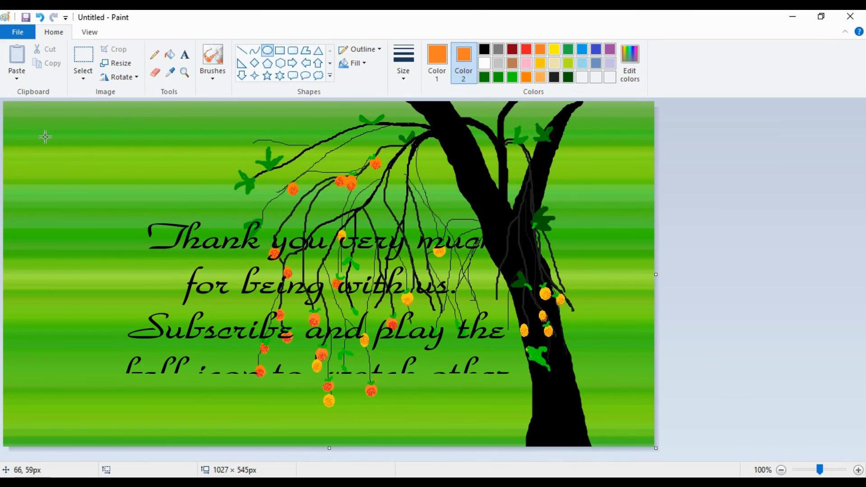
{"action": "left_click_drag", "start_coordinate": [27, 200], "coordinate": [134, 100]}
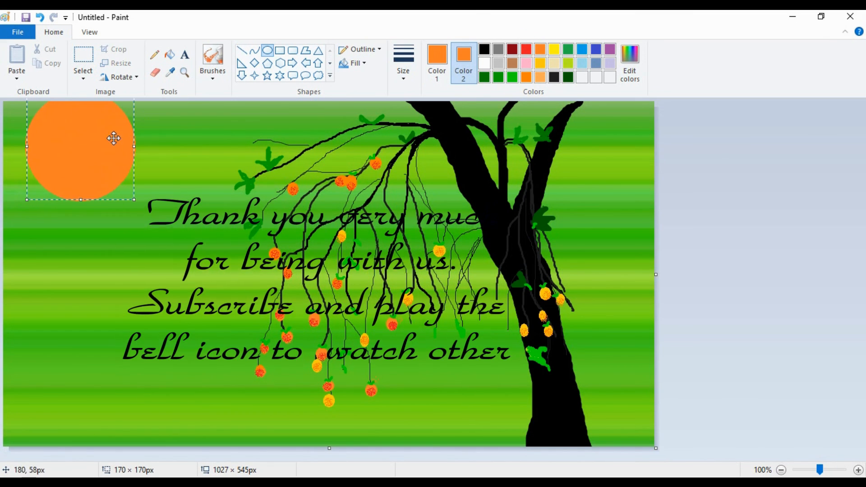
{"action": "left_click_drag", "start_coordinate": [94, 143], "coordinate": [90, 157]}
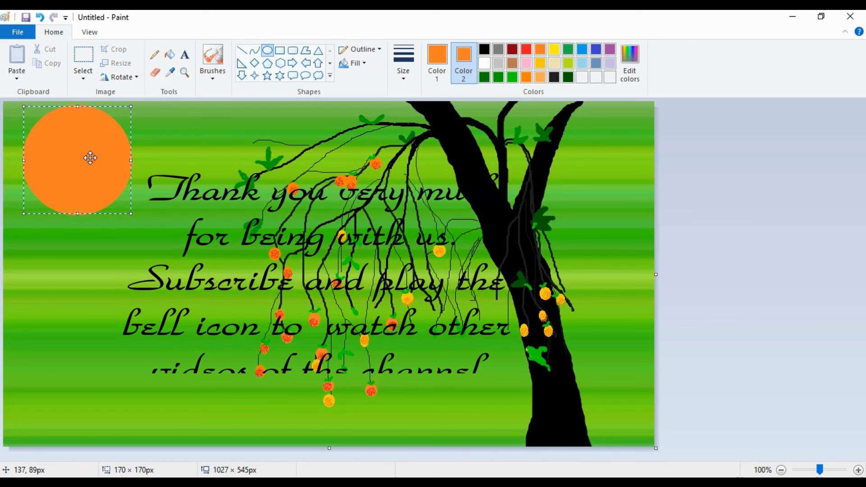
{"action": "key", "text": "ctrl+z"}
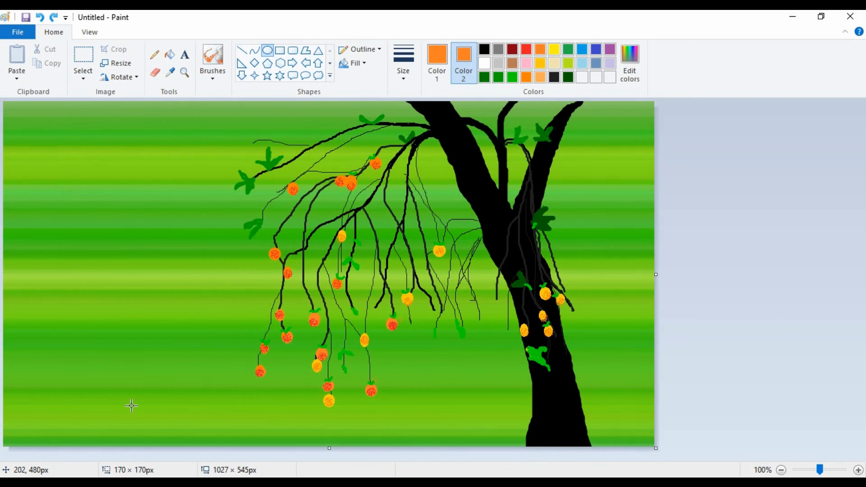